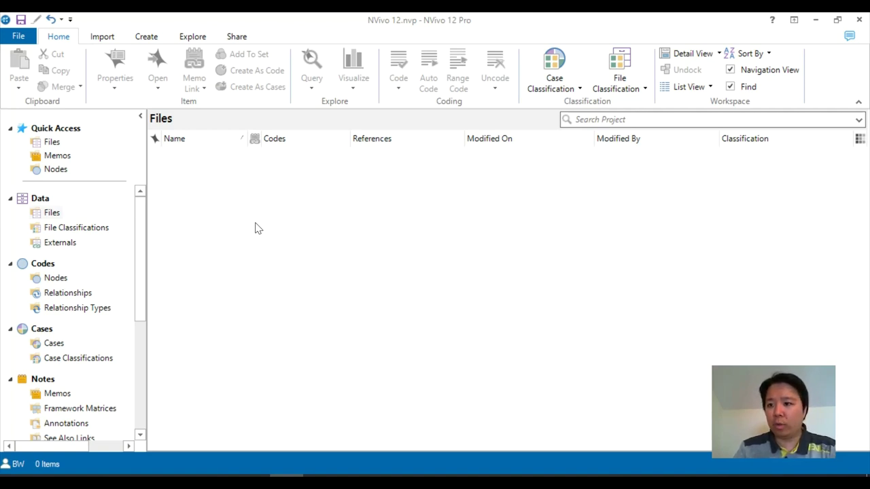
- Show the project's Files list, which is still empty
{"action": "left_click", "coordinate": [254, 225]}
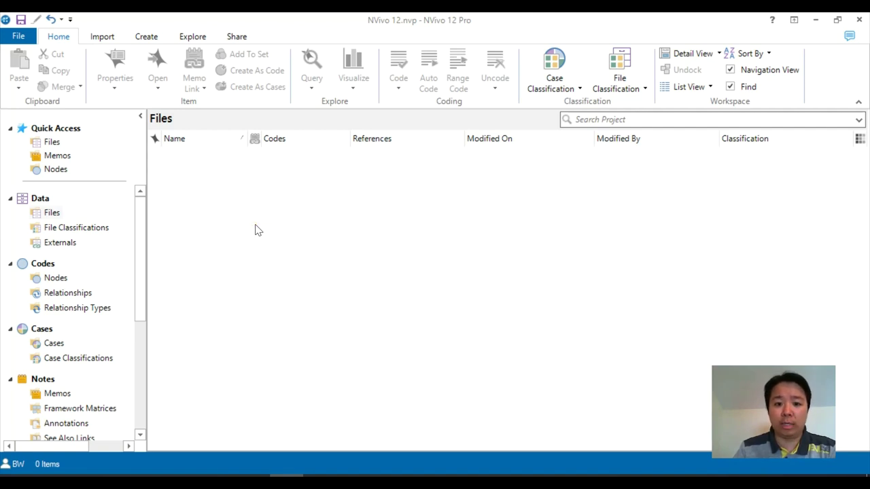
{"action": "left_click", "coordinate": [564, 242]}
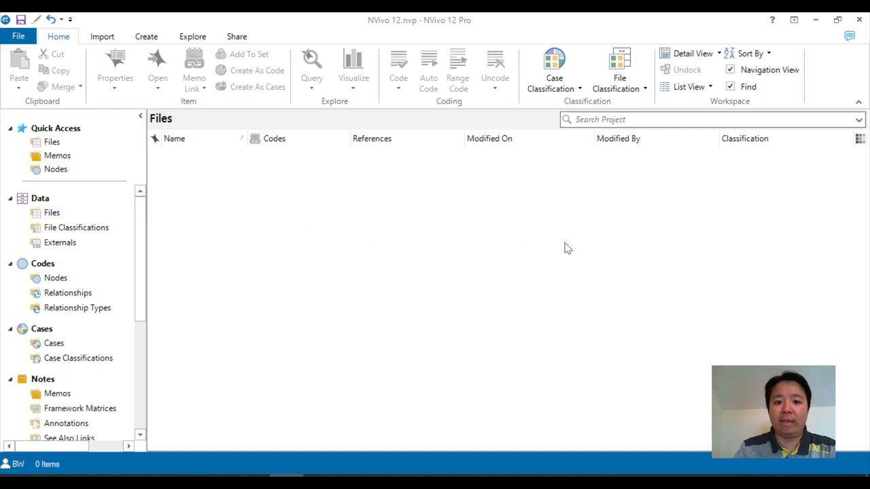
{"action": "left_click", "coordinate": [107, 179]}
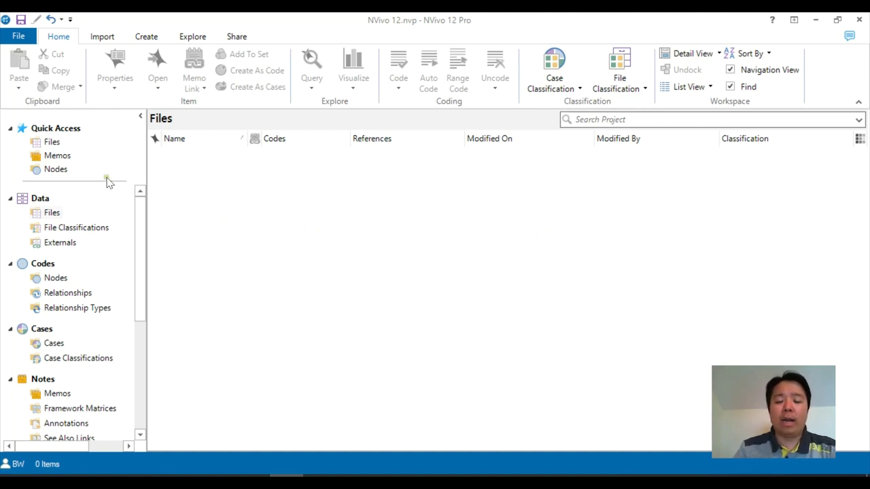
{"action": "left_click", "coordinate": [68, 145]}
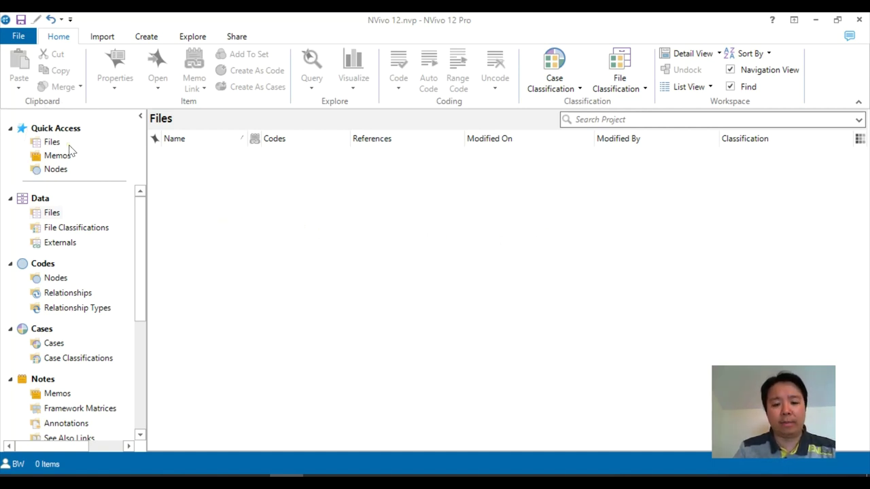
{"action": "left_click", "coordinate": [114, 220]}
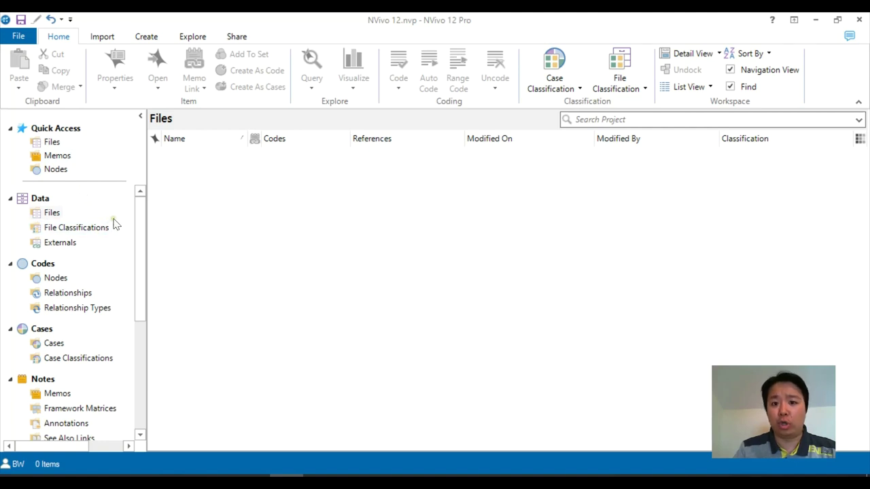
- Collapse the Quick Access group in the Navigation View
{"action": "left_click", "coordinate": [7, 129]}
{"action": "left_click", "coordinate": [8, 129]}
{"action": "left_click", "coordinate": [7, 129]}
{"action": "left_click", "coordinate": [7, 129]}
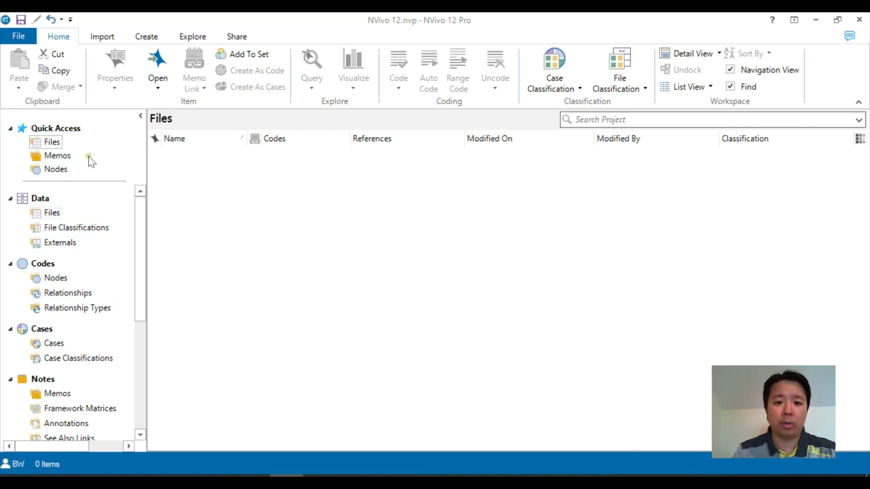
{"action": "left_click", "coordinate": [9, 128]}
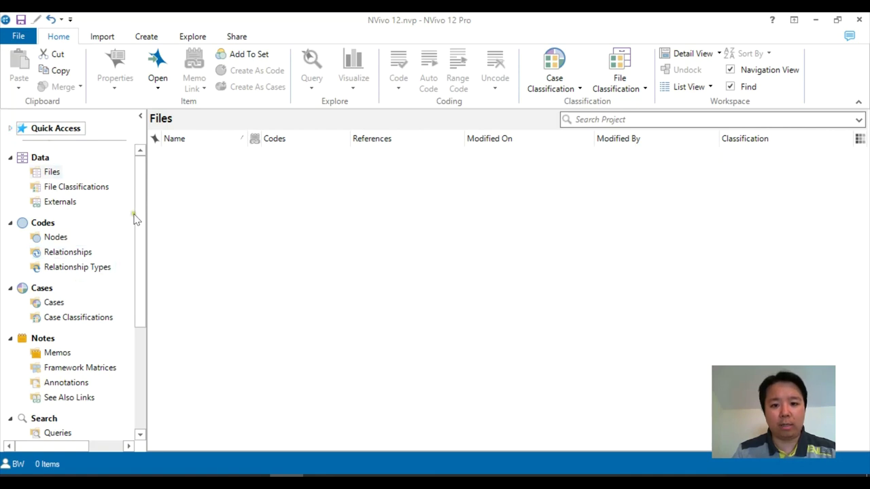
{"action": "scroll", "coordinate": [136, 224], "scroll_direction": "down", "scroll_amount": 4}
{"action": "scroll", "coordinate": [131, 236], "scroll_direction": "up", "scroll_amount": 3}
{"action": "scroll", "coordinate": [132, 236], "scroll_direction": "up", "scroll_amount": 2}
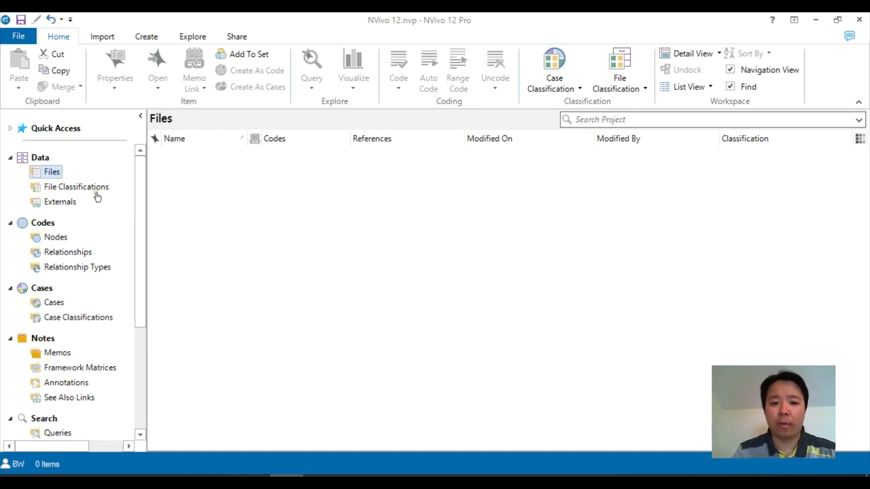
{"action": "left_click", "coordinate": [40, 159]}
{"action": "left_click", "coordinate": [39, 159]}
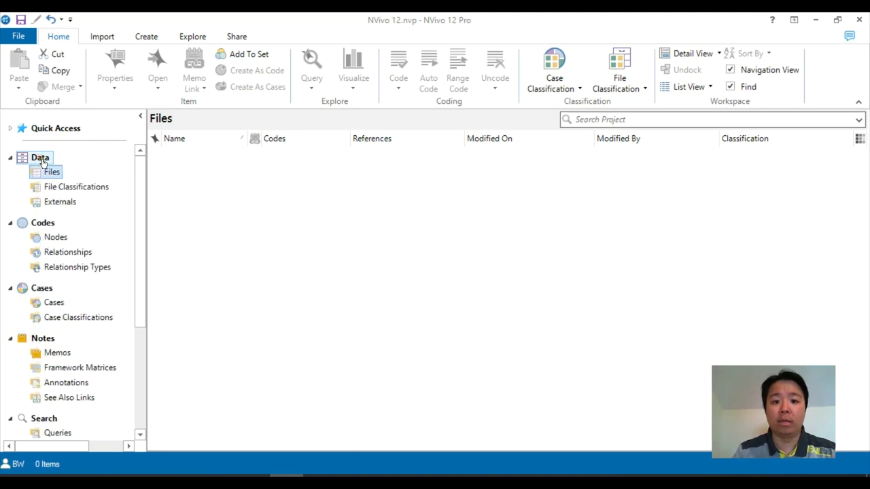
{"action": "left_click", "coordinate": [51, 176]}
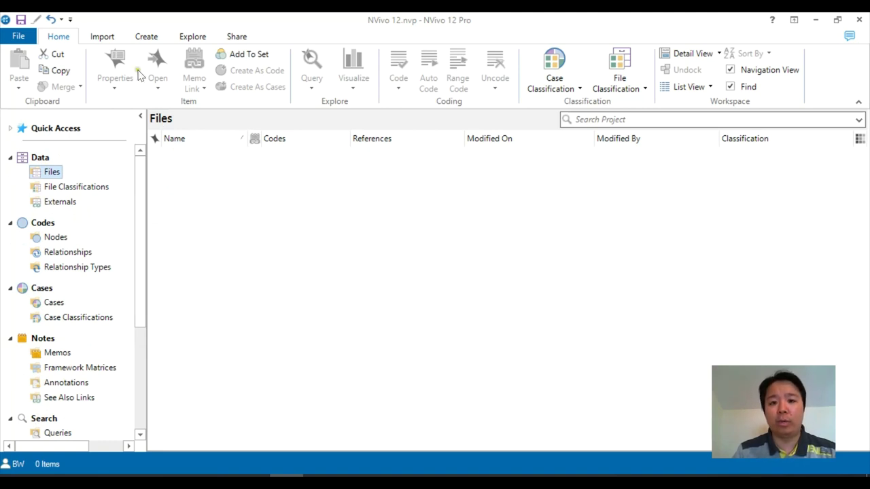
- Import all nine Interview files documents, Anna through Sunil (six Word, three PDF)
{"action": "left_click", "coordinate": [103, 38]}
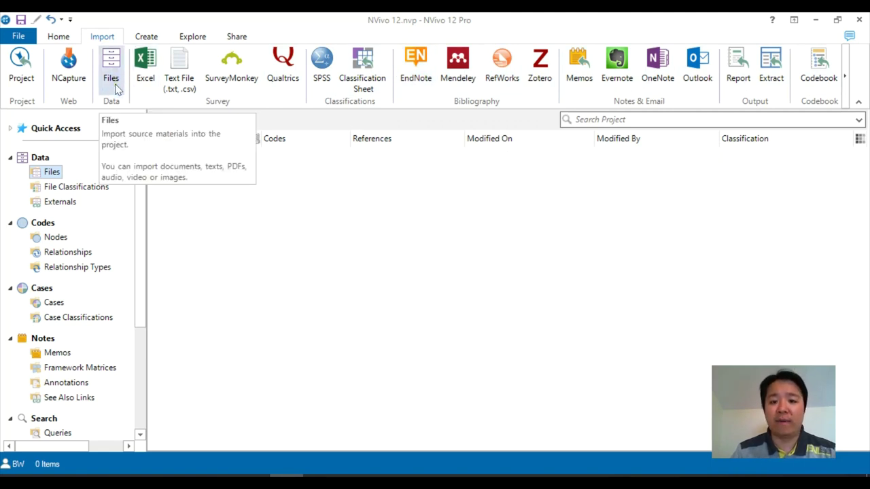
{"action": "left_click", "coordinate": [115, 83]}
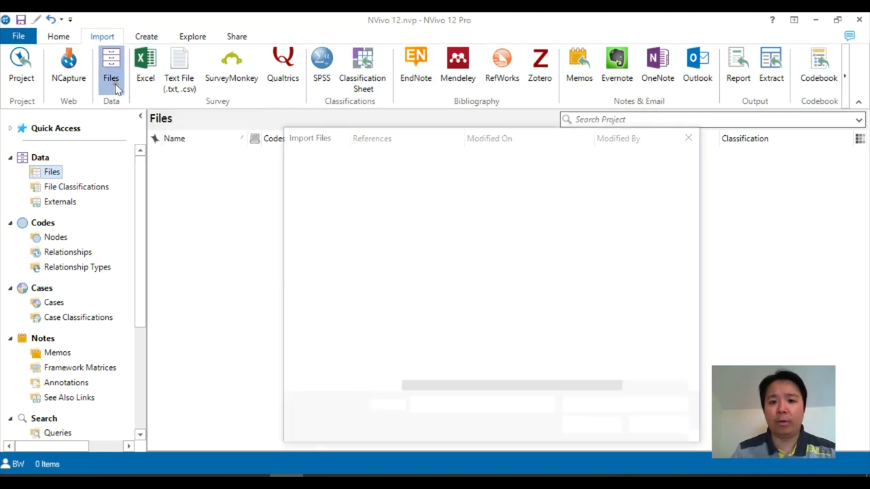
{"action": "left_click", "coordinate": [453, 218]}
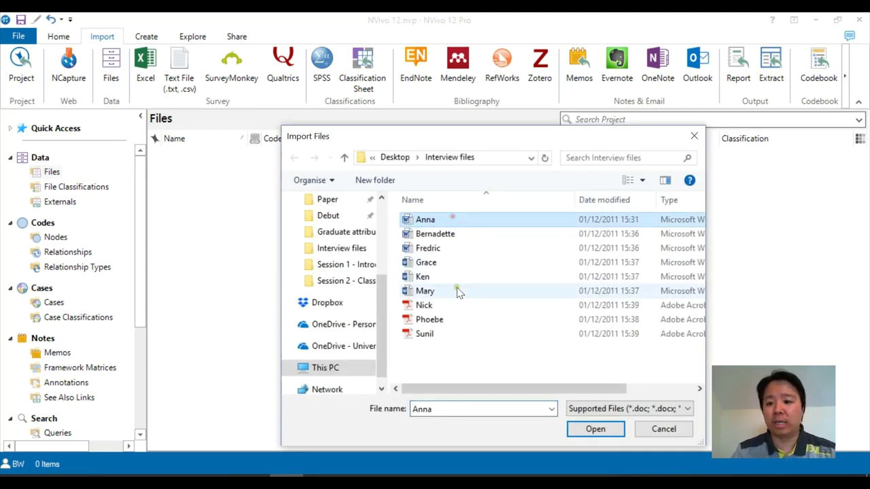
{"action": "left_click", "coordinate": [457, 335], "text": "ctrl"}
{"action": "left_click", "coordinate": [456, 332]}
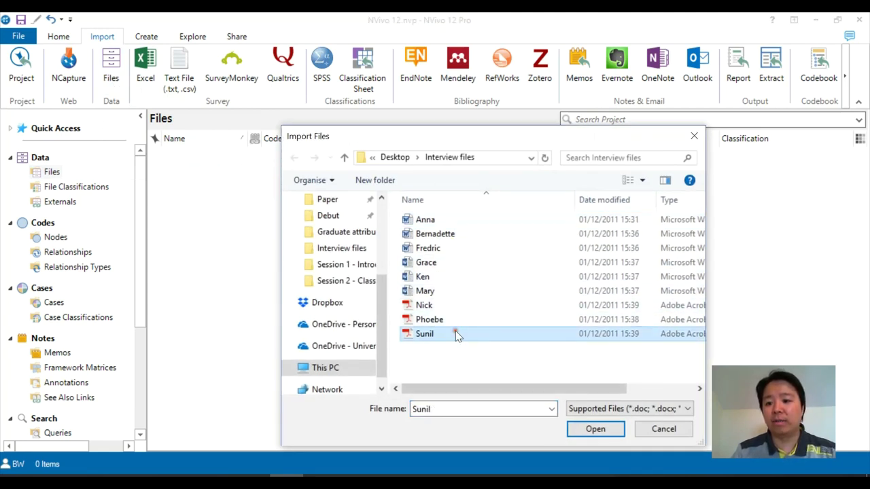
{"action": "left_click", "coordinate": [426, 220], "text": "shift"}
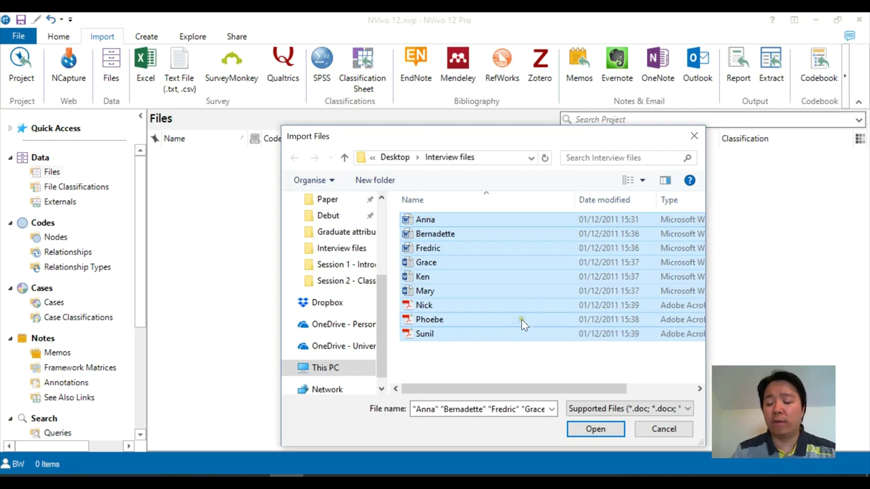
{"action": "left_click", "coordinate": [595, 429]}
{"action": "left_click", "coordinate": [484, 223]}
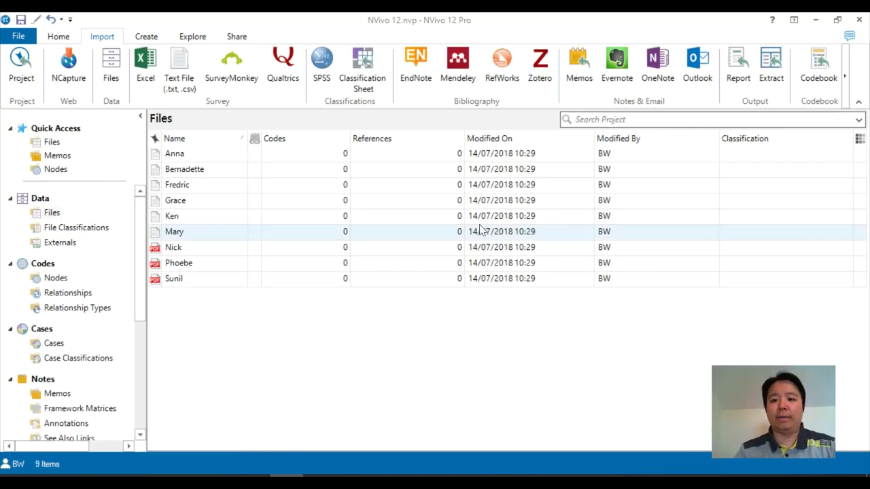
- Open Anna's transcript from the Files list and switch it to edit mode
{"action": "left_click", "coordinate": [54, 212]}
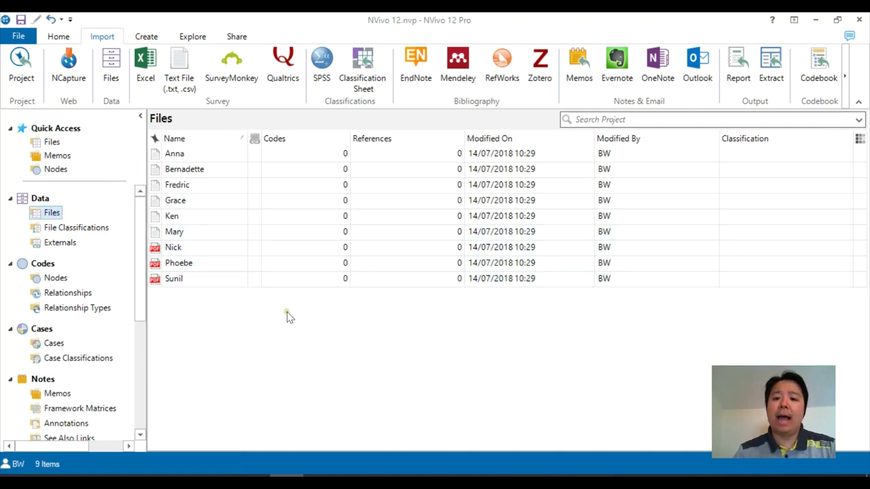
{"action": "double_click", "coordinate": [180, 156]}
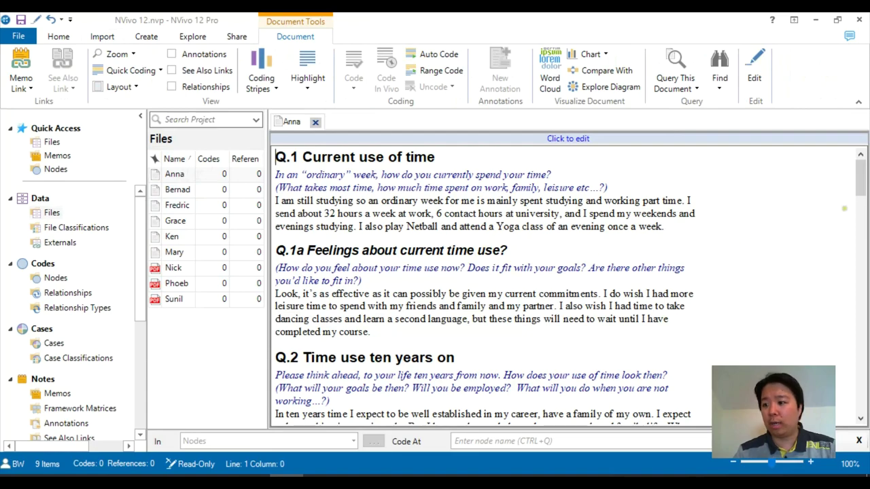
{"action": "mouse_move", "coordinate": [860, 190]}
{"action": "left_mouse_down"}
{"action": "mouse_move", "coordinate": [851, 367]}
{"action": "mouse_move", "coordinate": [857, 408]}
{"action": "mouse_move", "coordinate": [860, 178]}
{"action": "left_mouse_up"}
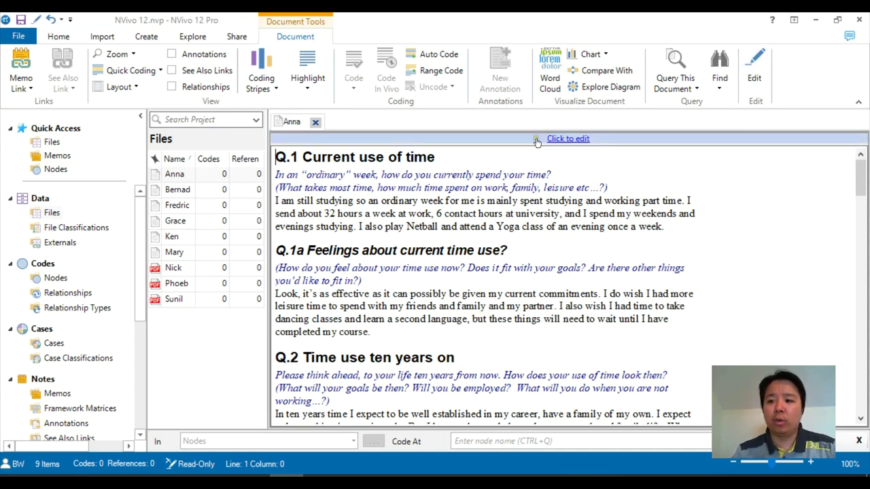
{"action": "left_click", "coordinate": [568, 140]}
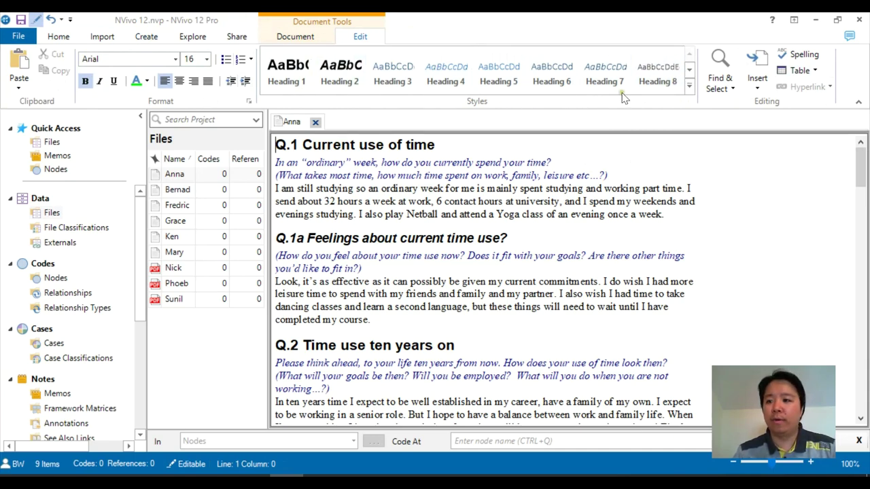
- Recolour the sentence about waiting to finish the course, then restore it to Automatic black
{"action": "scroll", "coordinate": [487, 281], "scroll_direction": "down", "scroll_amount": 5}
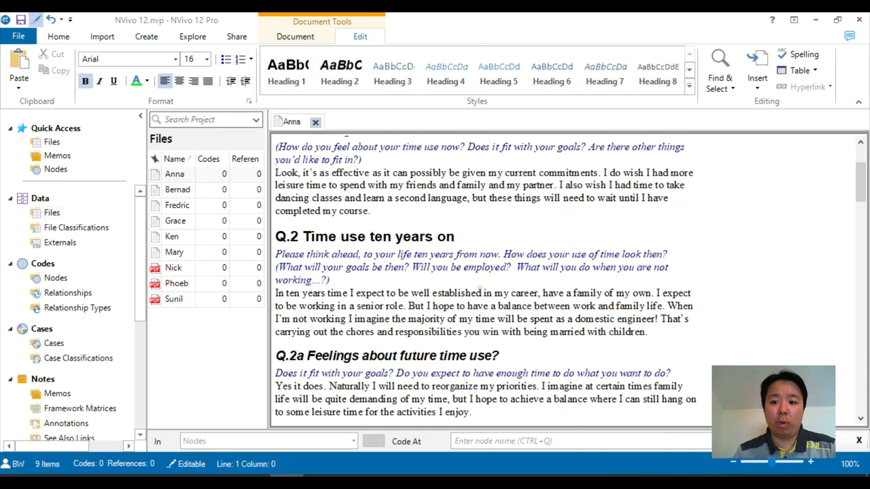
{"action": "scroll", "coordinate": [413, 290], "scroll_direction": "up", "scroll_amount": 3}
{"action": "left_click_drag", "start_coordinate": [383, 268], "coordinate": [477, 252]}
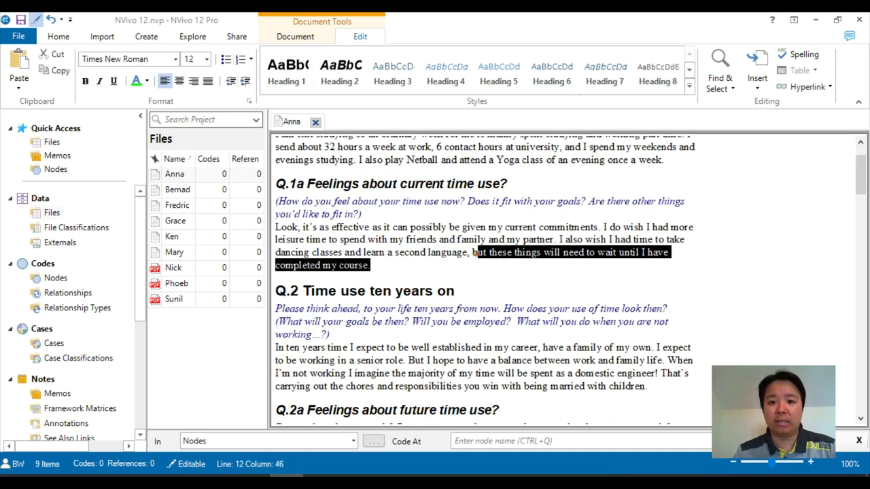
{"action": "left_click", "coordinate": [135, 82]}
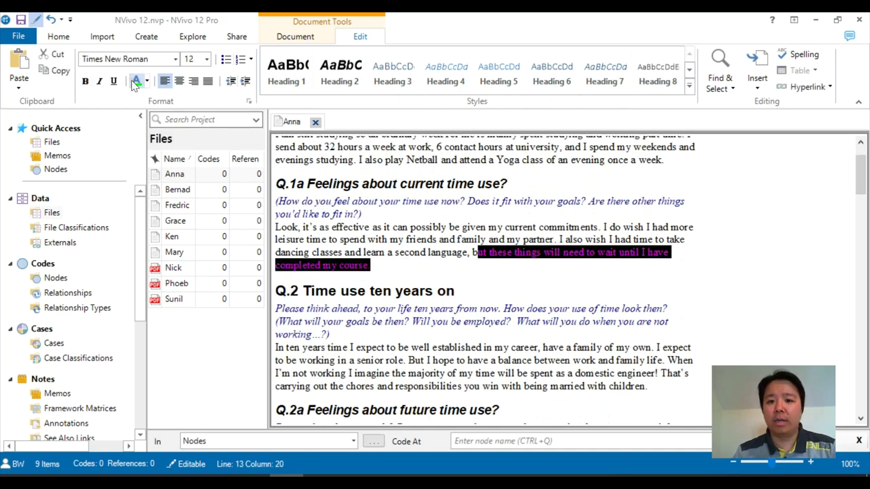
{"action": "left_click", "coordinate": [396, 253]}
{"action": "left_click_drag", "start_coordinate": [437, 265], "coordinate": [472, 253]}
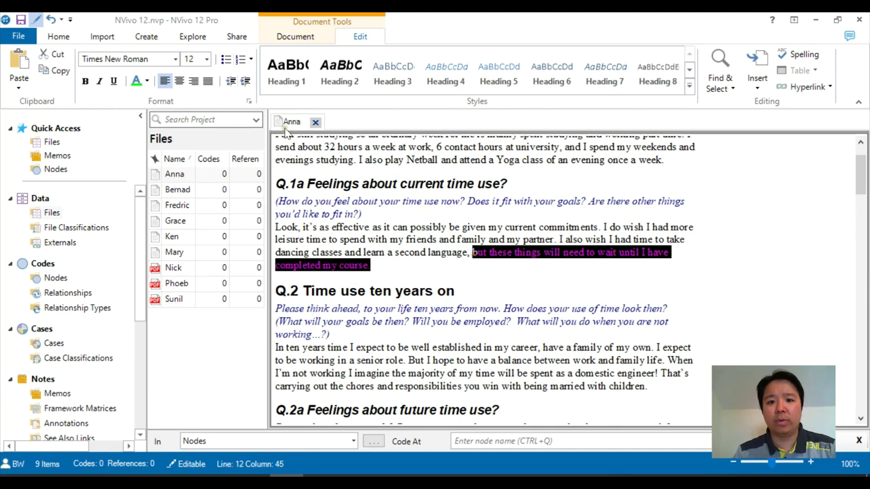
{"action": "left_click", "coordinate": [145, 81]}
{"action": "left_click", "coordinate": [173, 98]}
{"action": "left_click", "coordinate": [372, 265]}
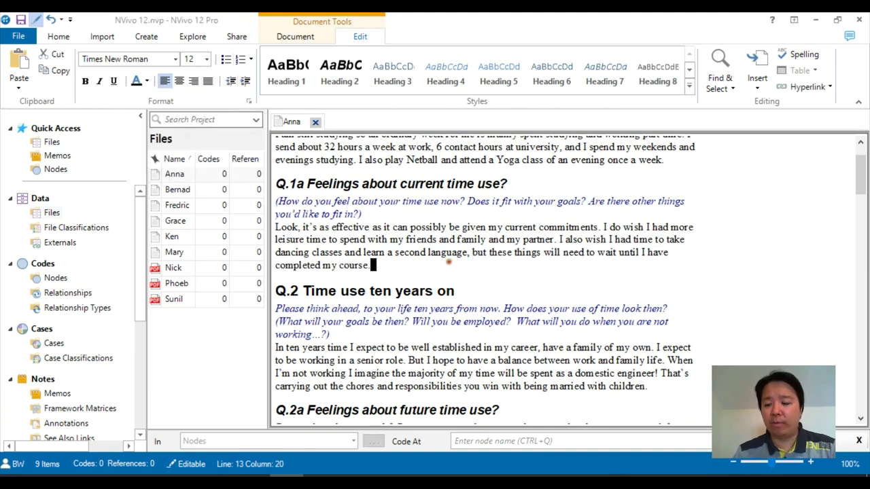
{"action": "scroll", "coordinate": [476, 272], "scroll_direction": "up", "scroll_amount": 1}
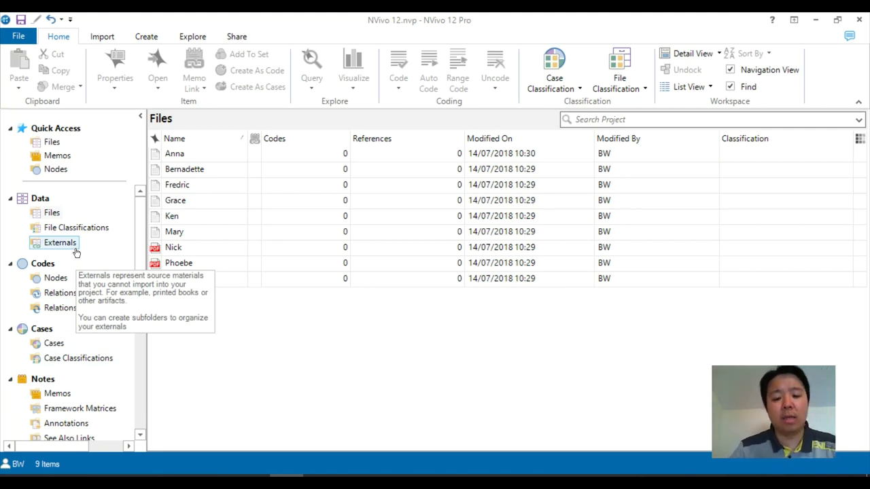
- In Memos, create a memo named Reflection with the text 'Reflections...' and close it
{"action": "left_click", "coordinate": [57, 393]}
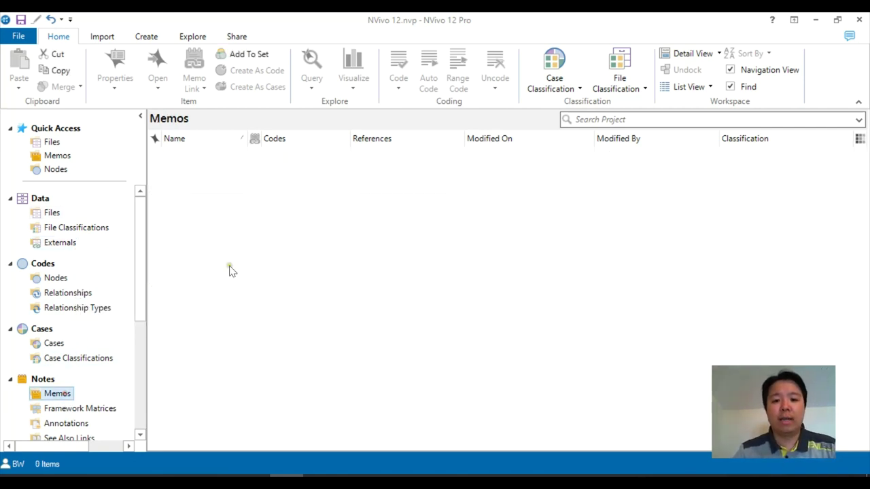
{"action": "right_click", "coordinate": [251, 220]}
{"action": "left_click", "coordinate": [302, 222]}
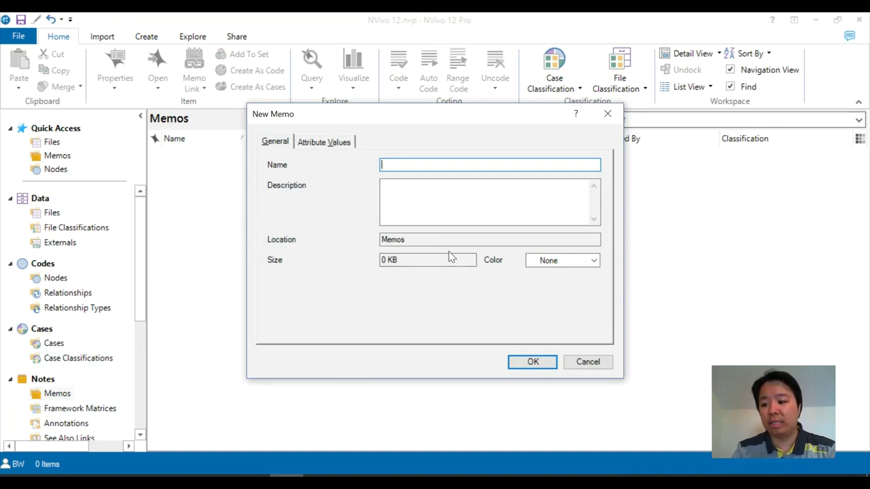
{"action": "type", "text": "Reflection"}
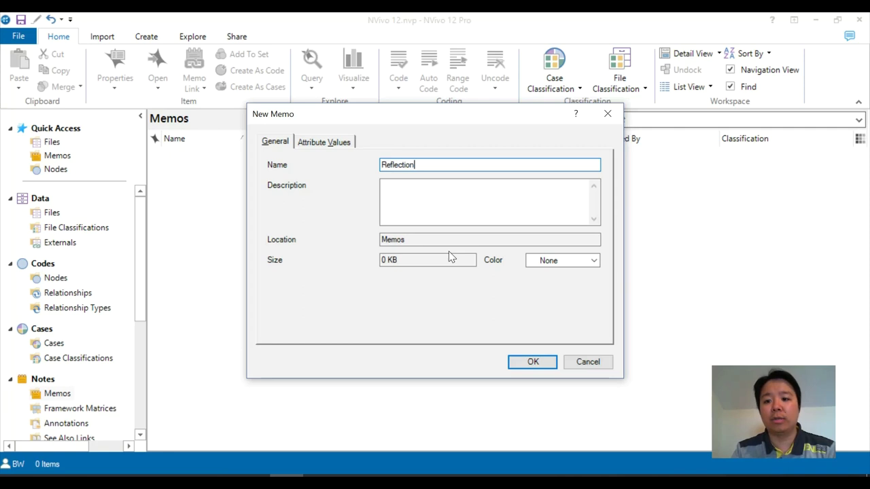
{"action": "key", "text": "Return"}
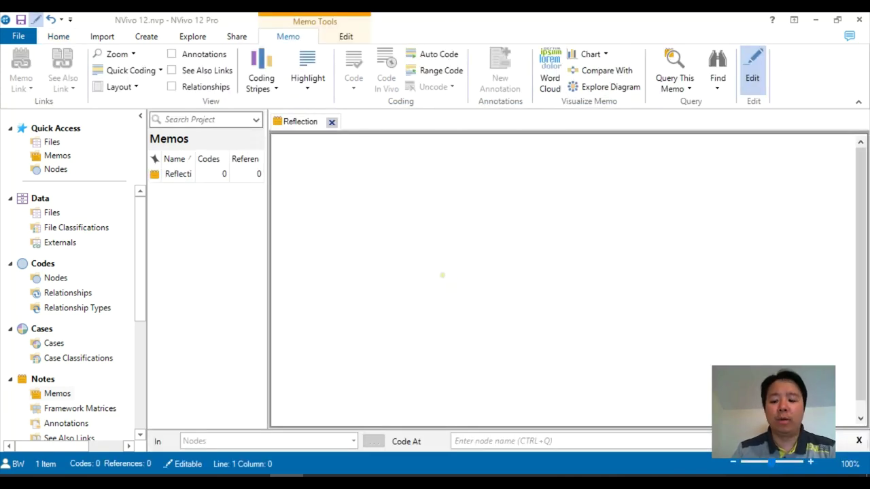
{"action": "type", "text": "Reflections...."}
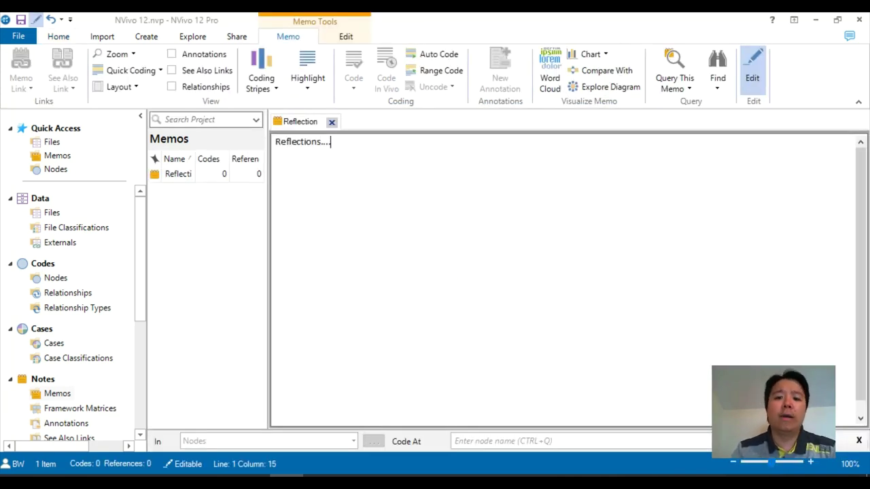
{"action": "left_click", "coordinate": [332, 121]}
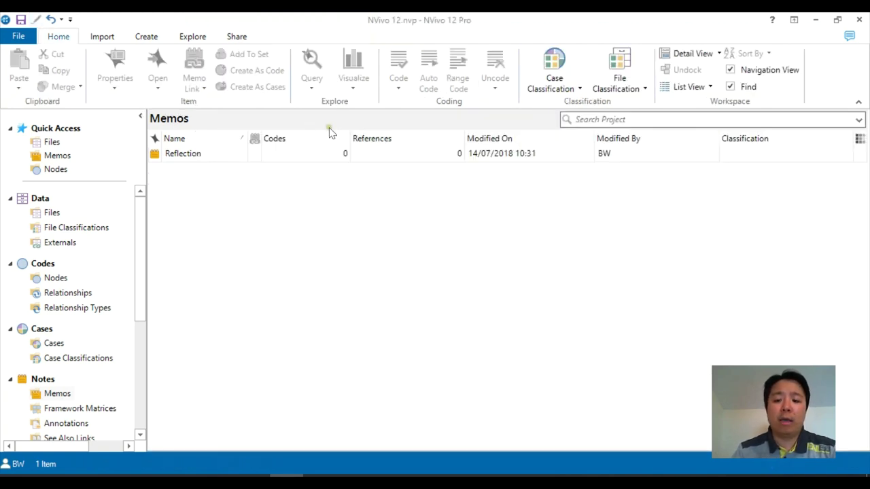
- Link a new memo named Anna's memo to Anna's file through Memo Link
{"action": "left_click", "coordinate": [53, 212]}
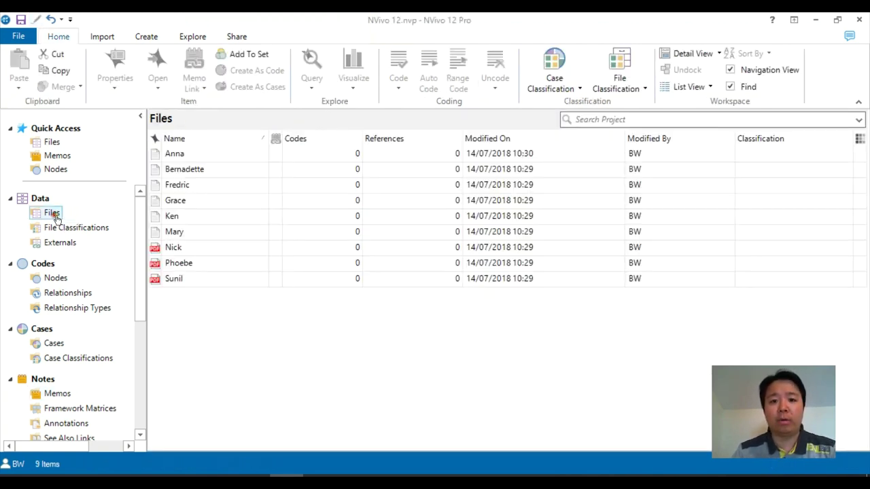
{"action": "right_click", "coordinate": [182, 158]}
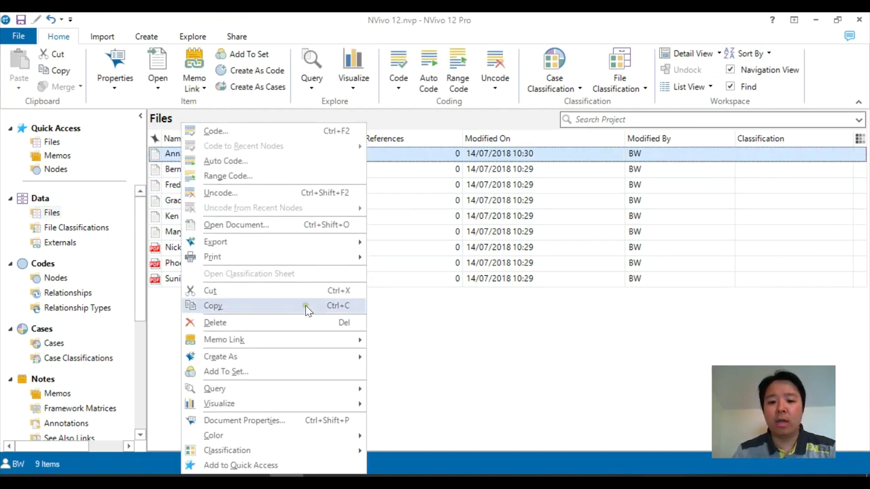
{"action": "mouse_move", "coordinate": [310, 340]}
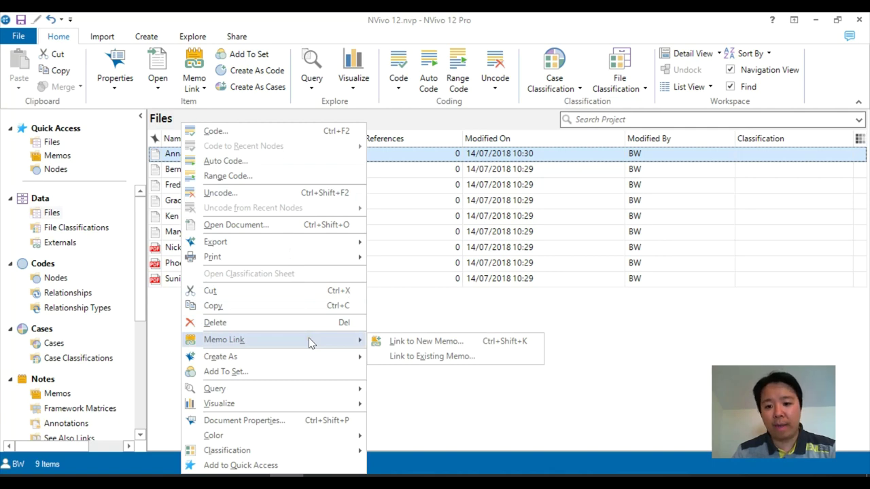
{"action": "left_click", "coordinate": [459, 345]}
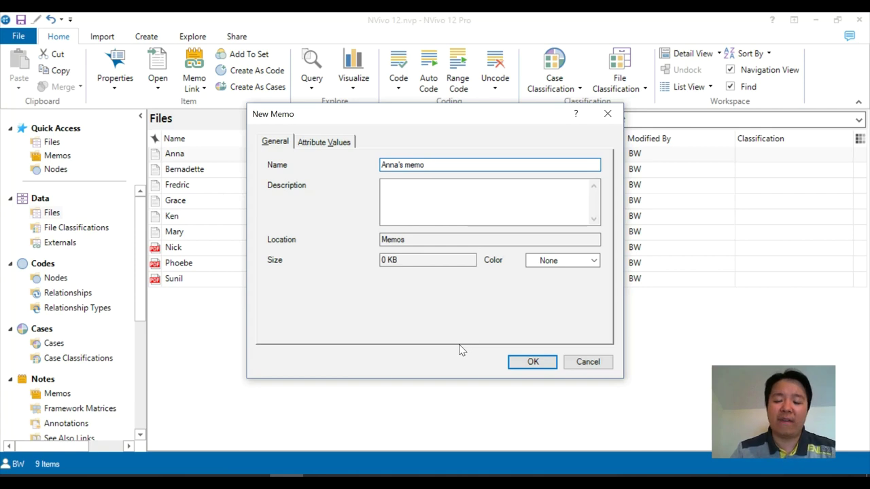
{"action": "left_click", "coordinate": [530, 366]}
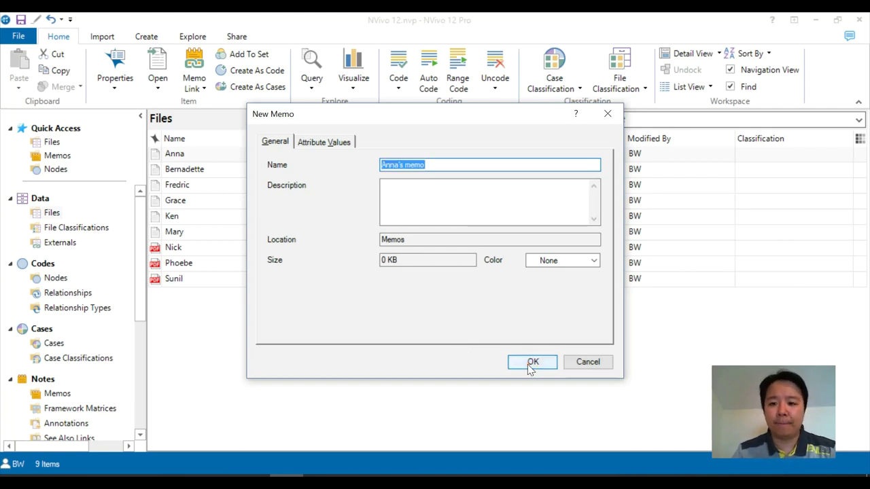
{"action": "left_click", "coordinate": [532, 363]}
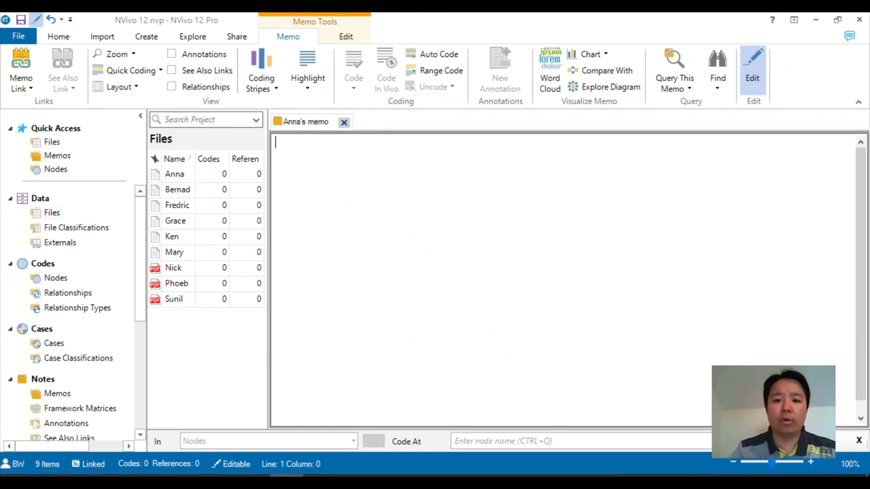
- Type 'Anna was quite nervous...', 'She shared interesting data...' and 'She said that...' on separate lines
{"action": "left_click_drag", "start_coordinate": [270, 146], "coordinate": [411, 167]}
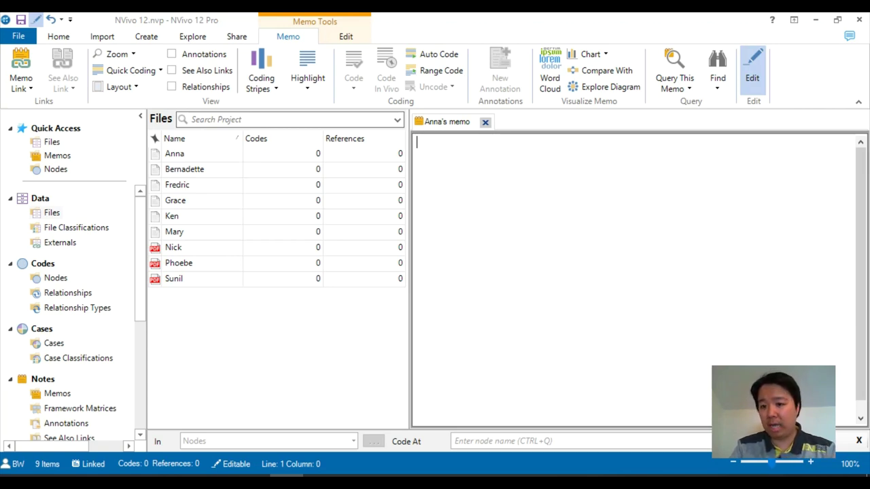
{"action": "type", "text": "Anna "}
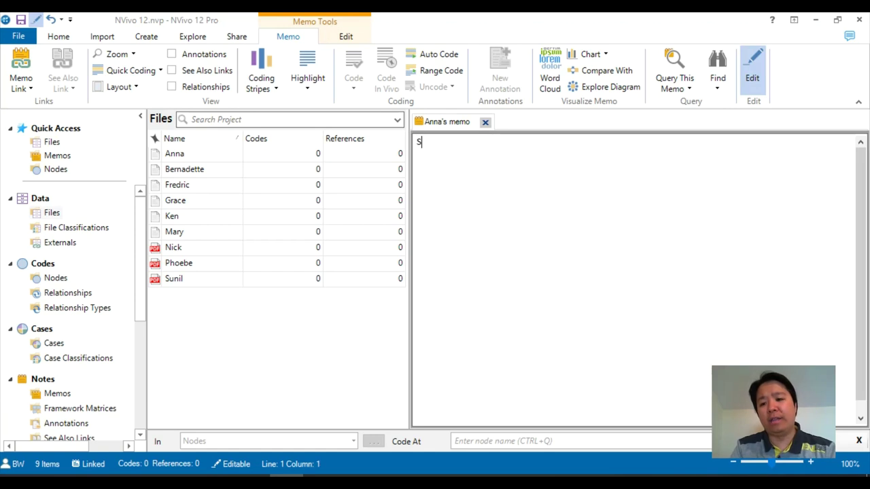
{"action": "type", "text": "was"}
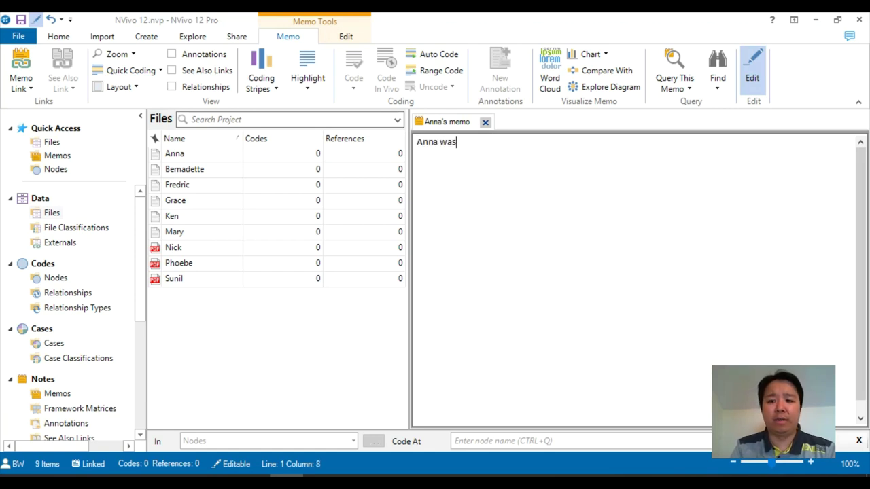
{"action": "type", "text": " quite nervous..."}
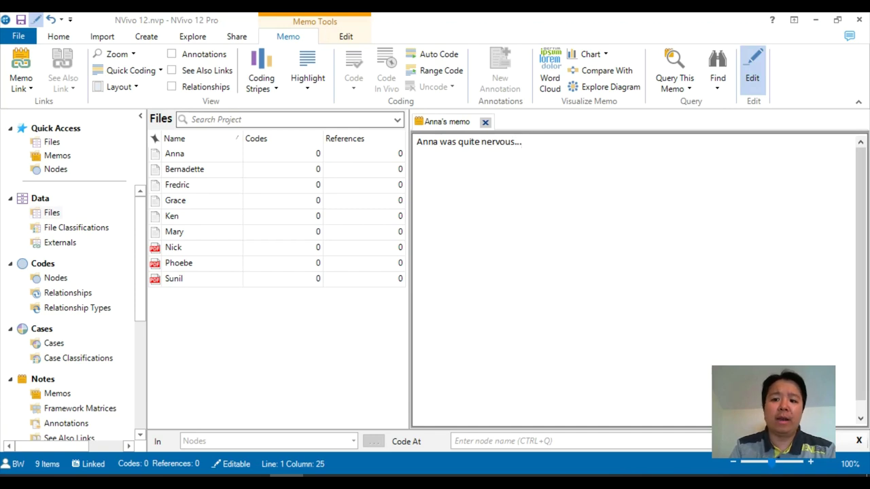
{"action": "key", "text": "Return"}
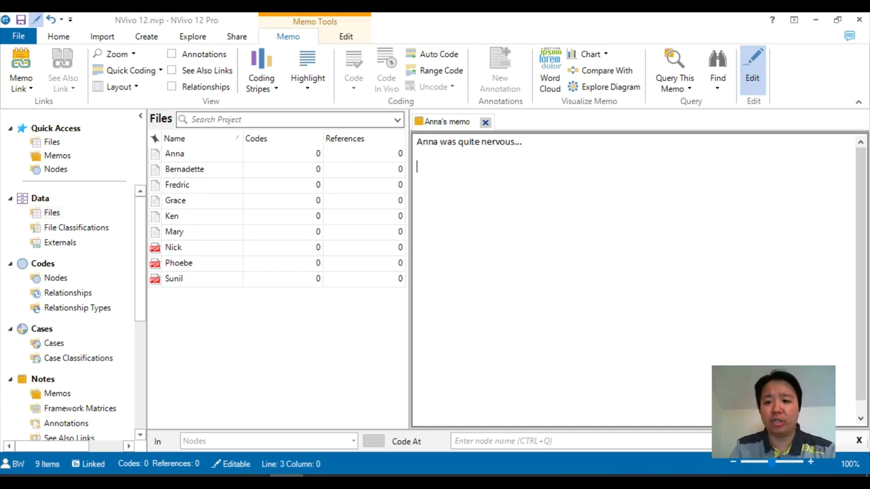
{"action": "type", "text": "She s"}
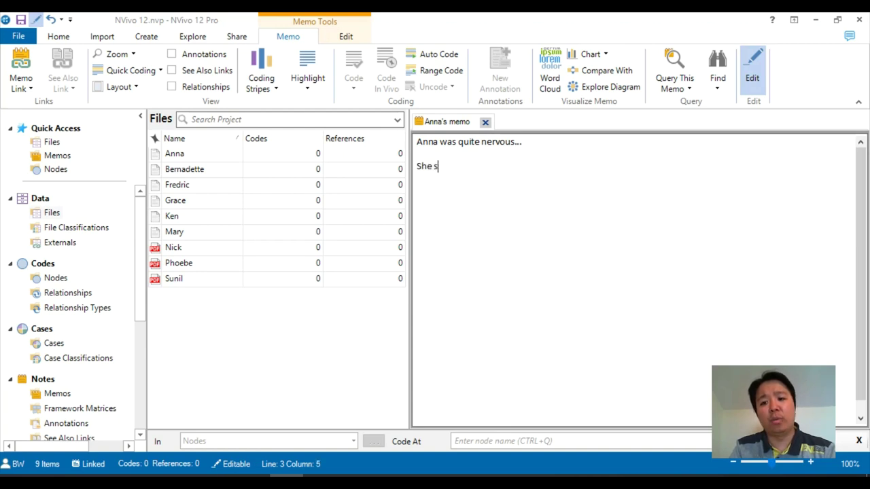
{"action": "type", "text": "hared interest"}
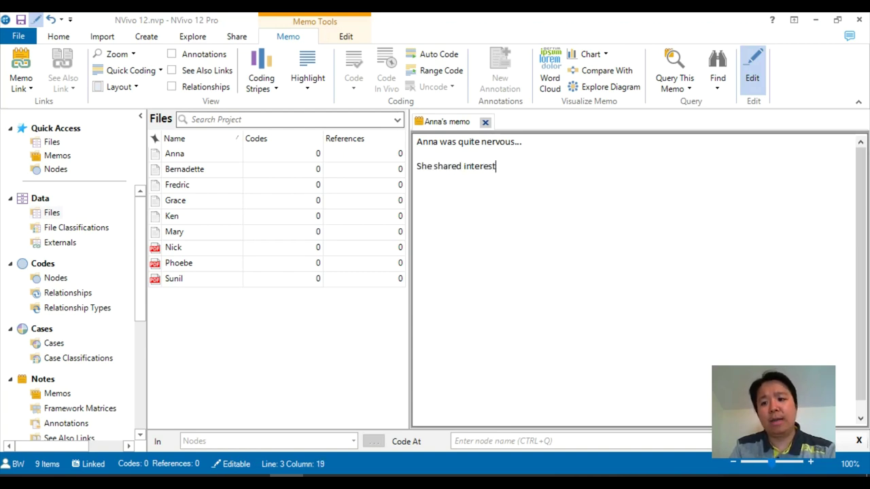
{"action": "type", "text": "ing data..."}
{"action": "key", "text": "Return"}
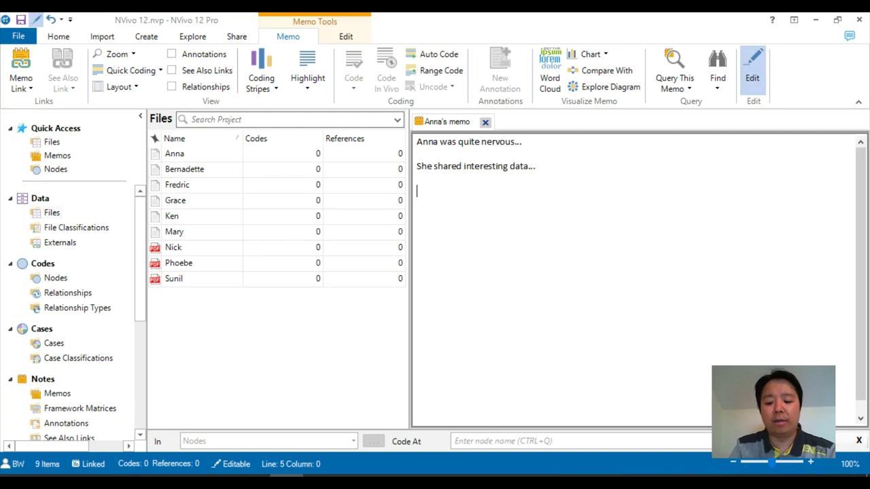
{"action": "type", "text": "She said that..."}
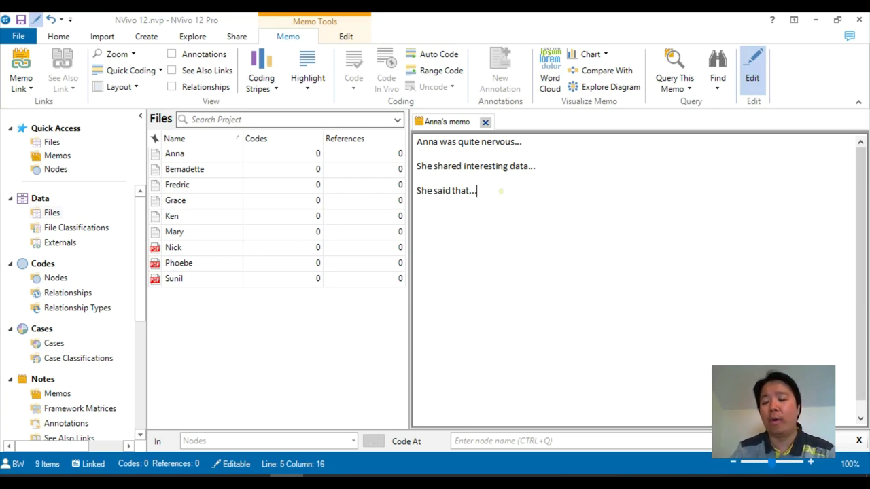
{"action": "left_click", "coordinate": [485, 122]}
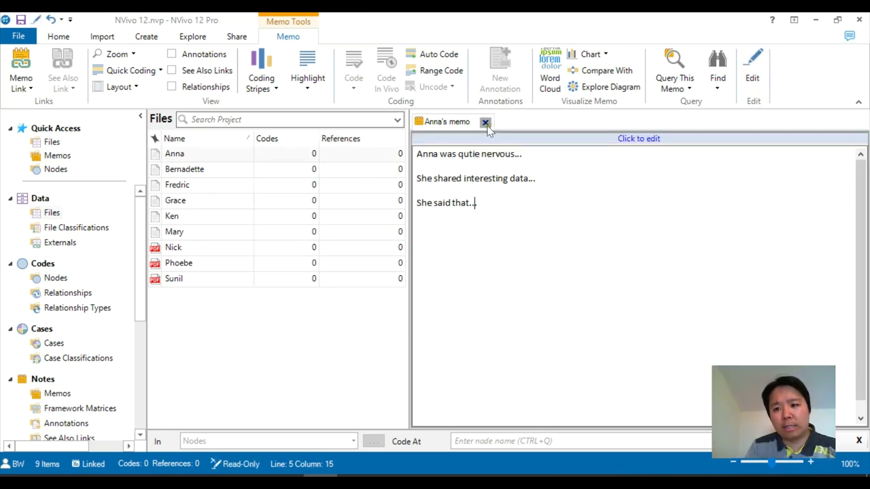
- Close Anna's memo, reopen it via Memo Link > Open Linked Memo, close it and check Memos
{"action": "left_click", "coordinate": [485, 122]}
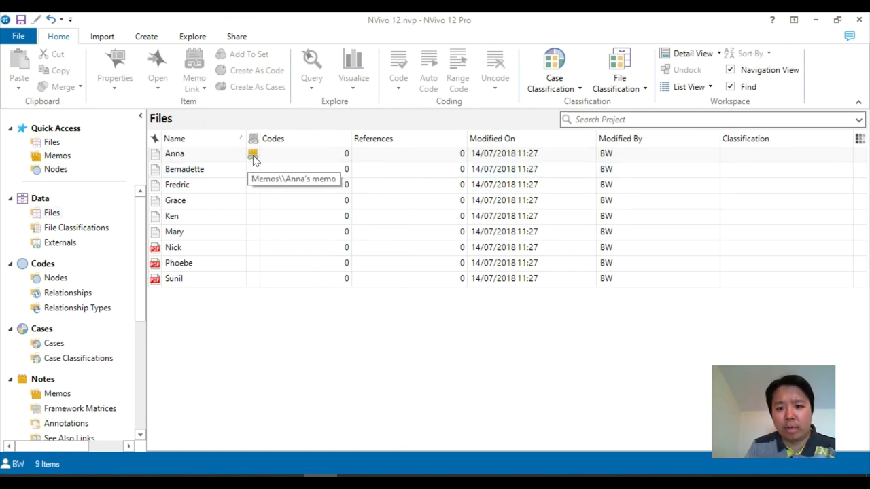
{"action": "right_click", "coordinate": [227, 153]}
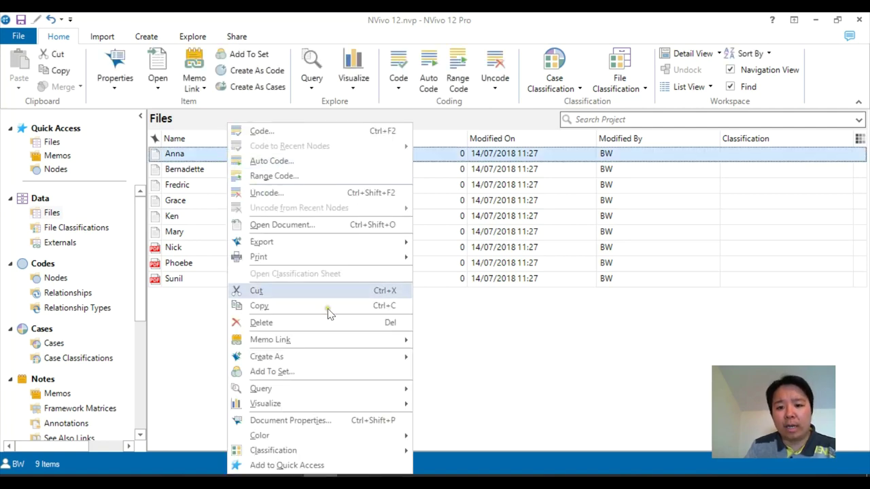
{"action": "mouse_move", "coordinate": [334, 340]}
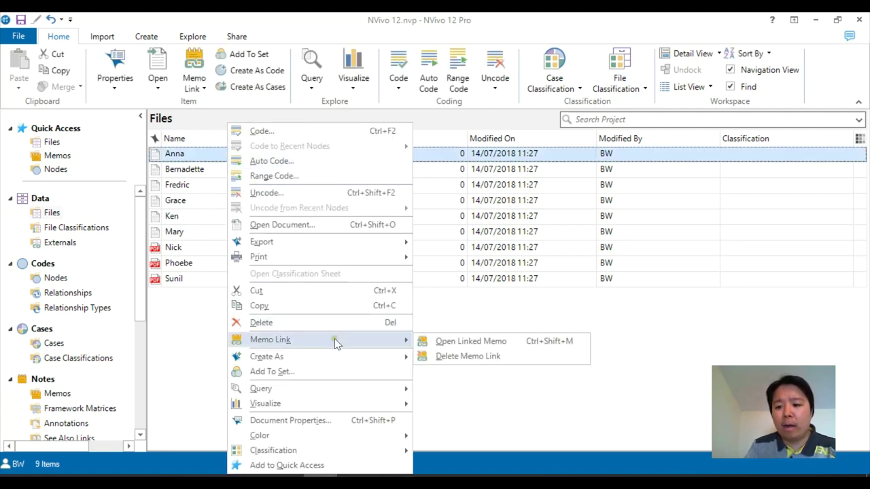
{"action": "left_click", "coordinate": [439, 344]}
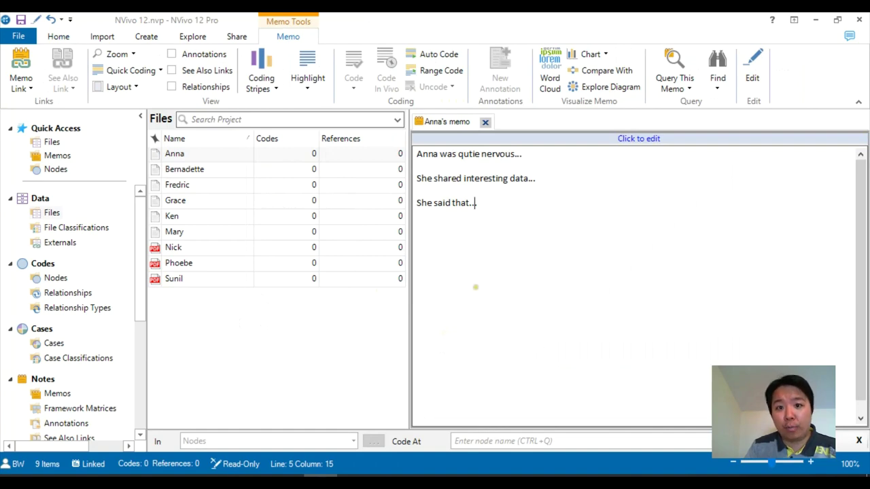
{"action": "left_click", "coordinate": [485, 123]}
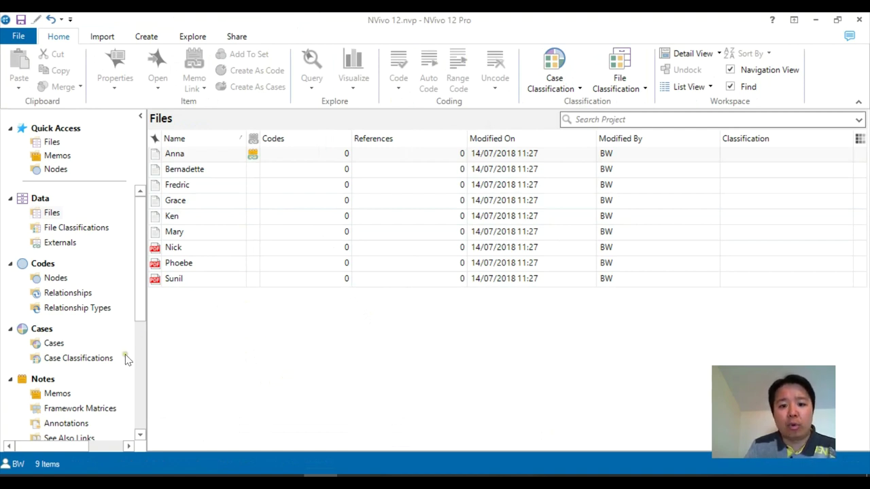
{"action": "left_click", "coordinate": [70, 395]}
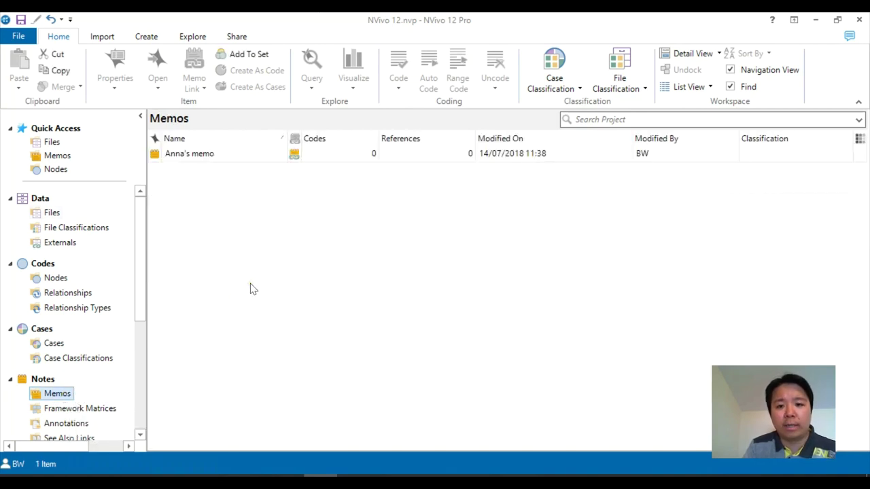
- Return to the Files list and reopen Anna's transcript
{"action": "left_click", "coordinate": [49, 215]}
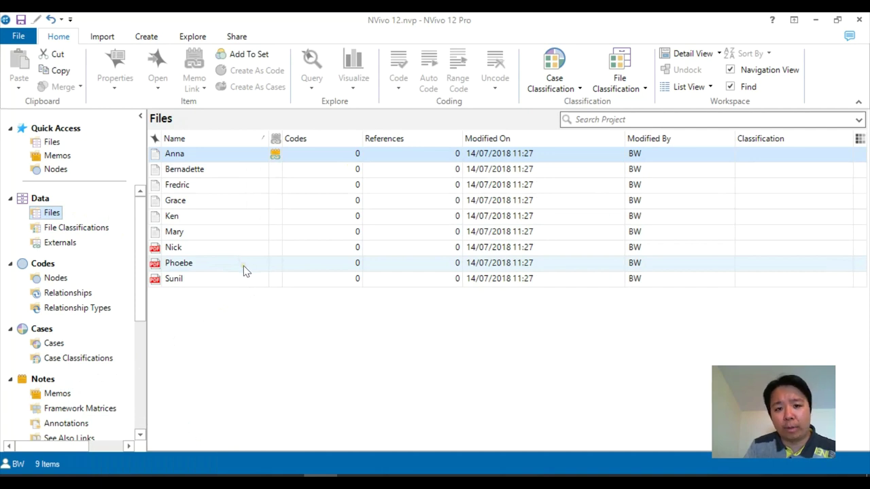
{"action": "right_click", "coordinate": [239, 153]}
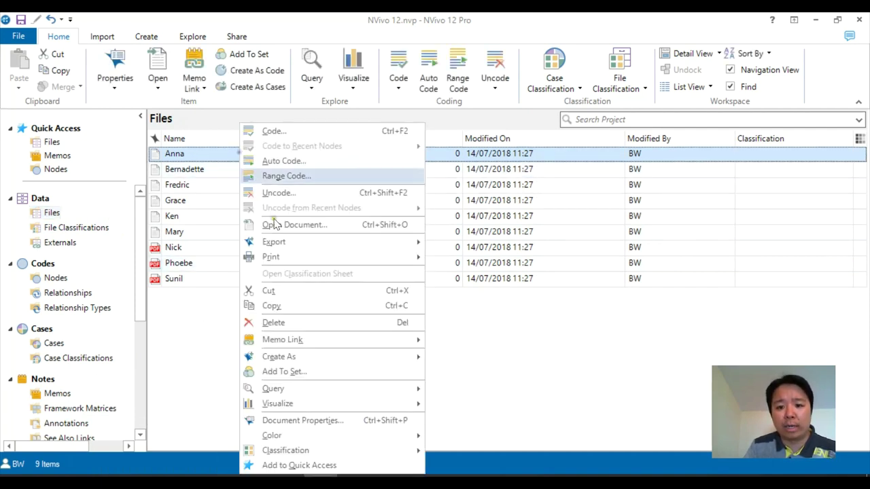
{"action": "left_click", "coordinate": [516, 396]}
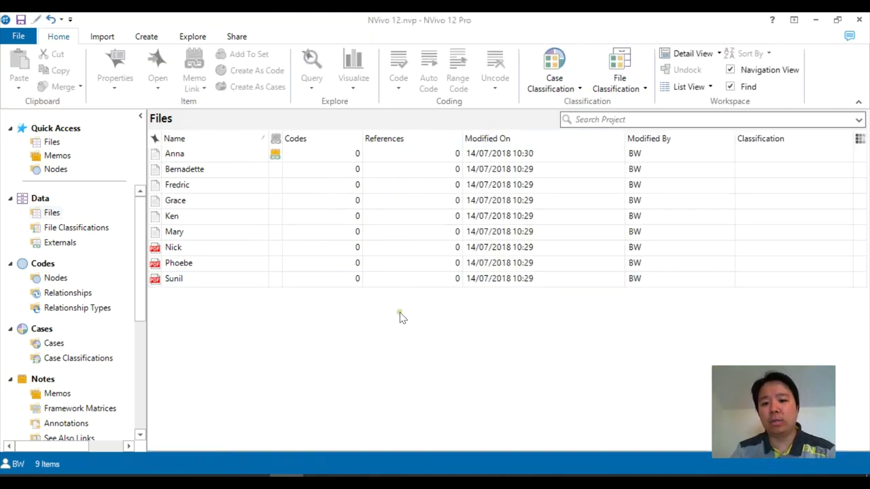
{"action": "double_click", "coordinate": [188, 156]}
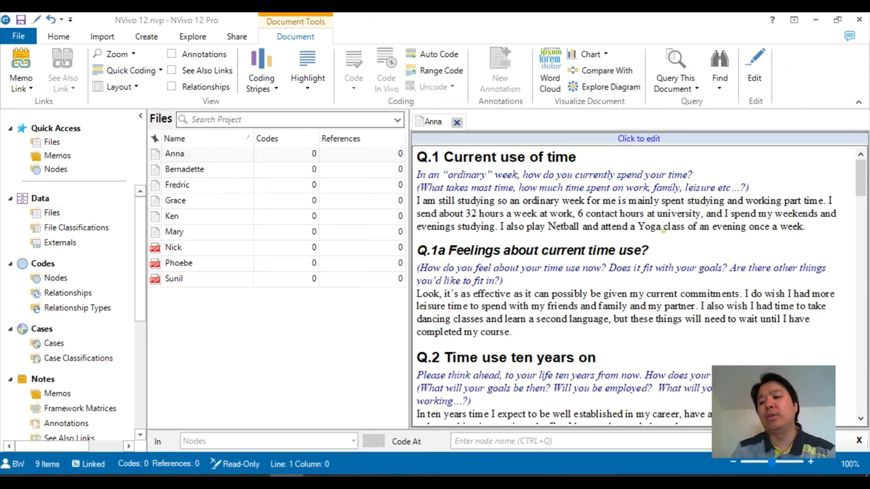
- Select the full sentence 'I also play Netball... once a week.' and add an annotation to it
{"action": "scroll", "coordinate": [677, 235], "scroll_direction": "down", "scroll_amount": 1}
{"action": "scroll", "coordinate": [677, 235], "scroll_direction": "up", "scroll_amount": 1}
{"action": "left_click_drag", "start_coordinate": [810, 227], "coordinate": [501, 228]}
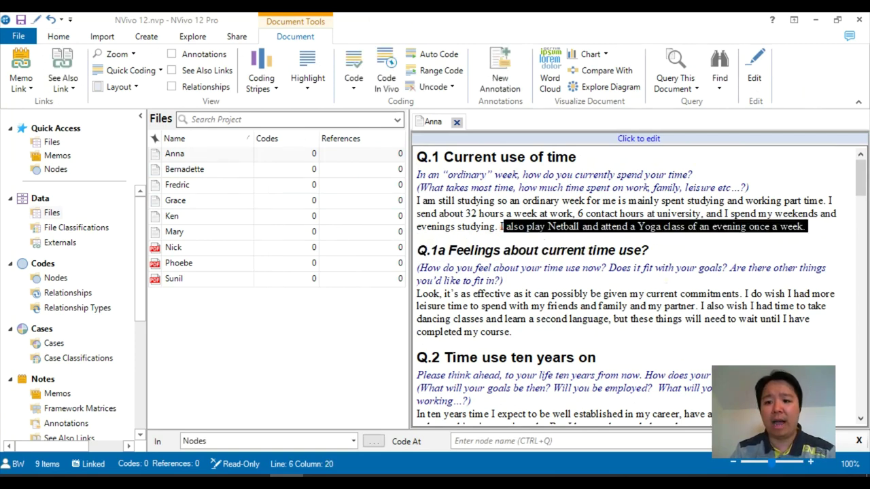
{"action": "left_click", "coordinate": [587, 256]}
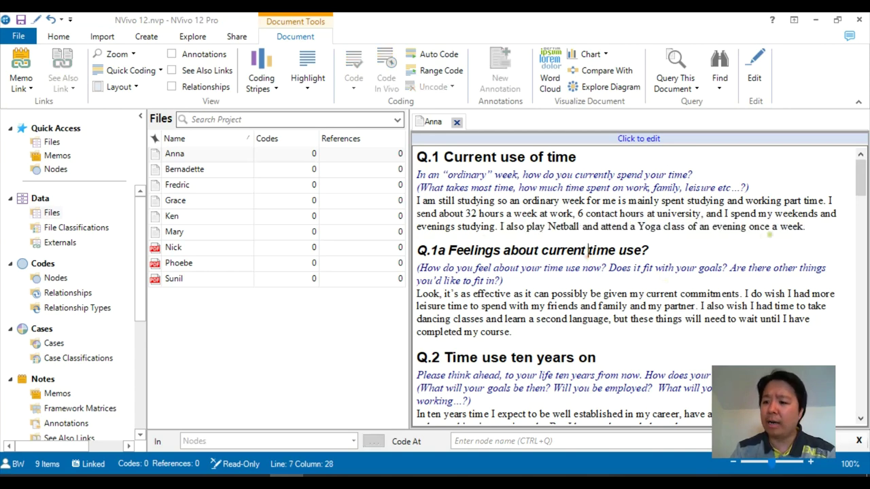
{"action": "left_click_drag", "start_coordinate": [810, 227], "coordinate": [503, 228]}
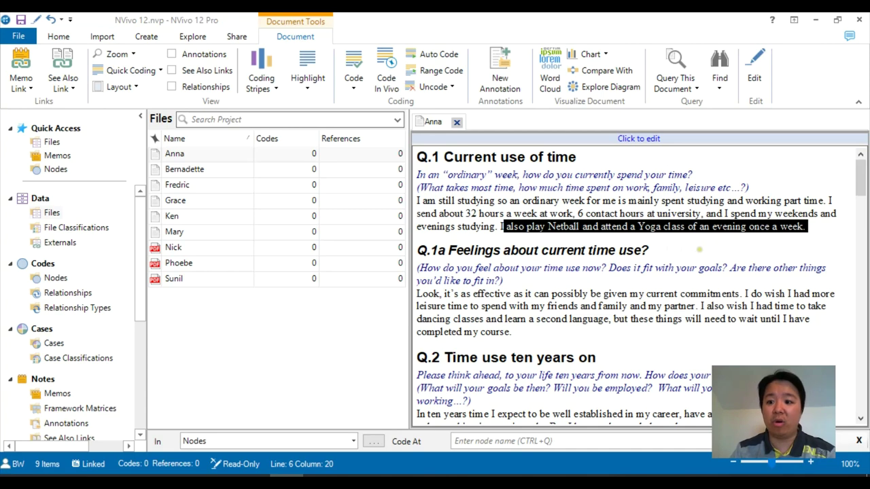
{"action": "key", "text": "shift+Left"}
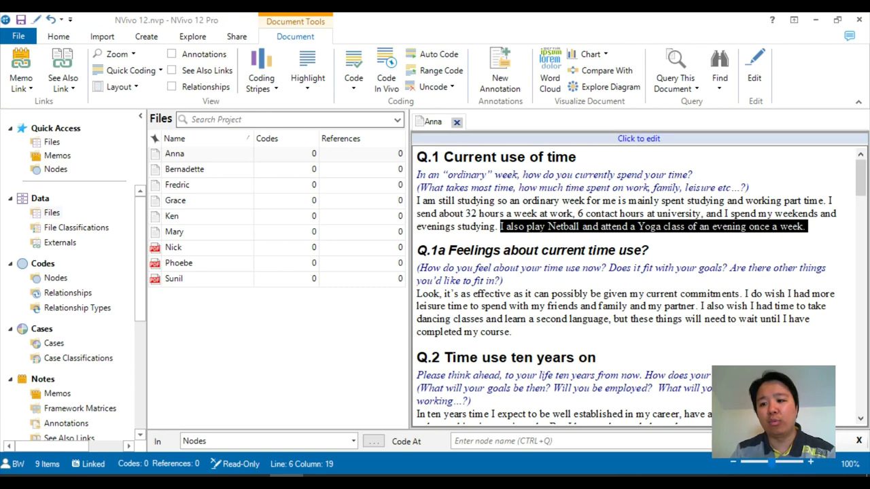
{"action": "right_click", "coordinate": [558, 228]}
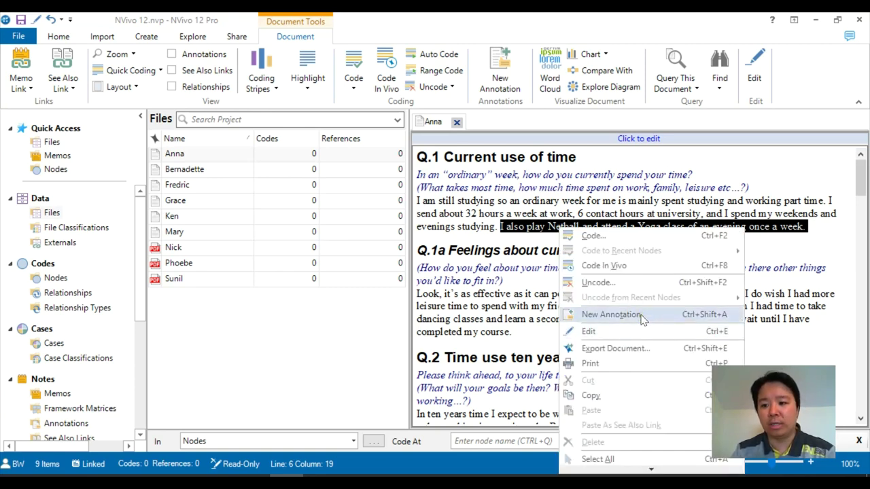
{"action": "left_click", "coordinate": [611, 315]}
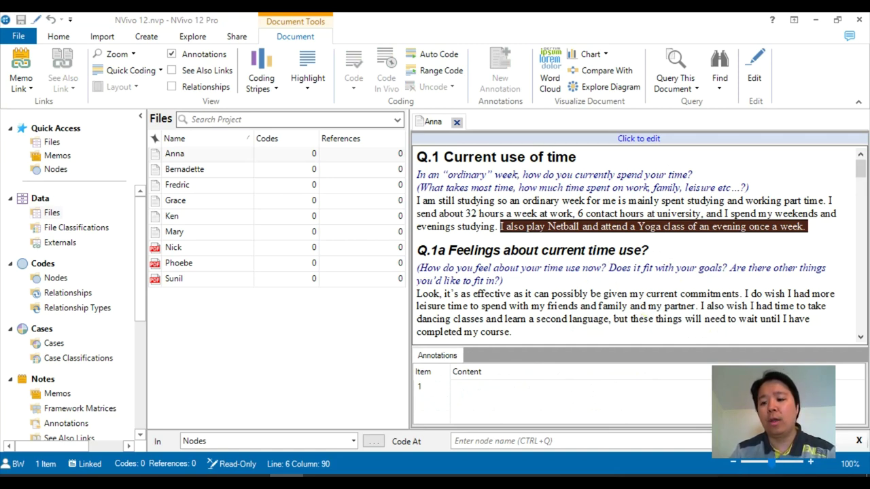
- Fill the Netball sentence's annotation with a reminder to read an article about yoga
{"action": "type", "text": "Re"}
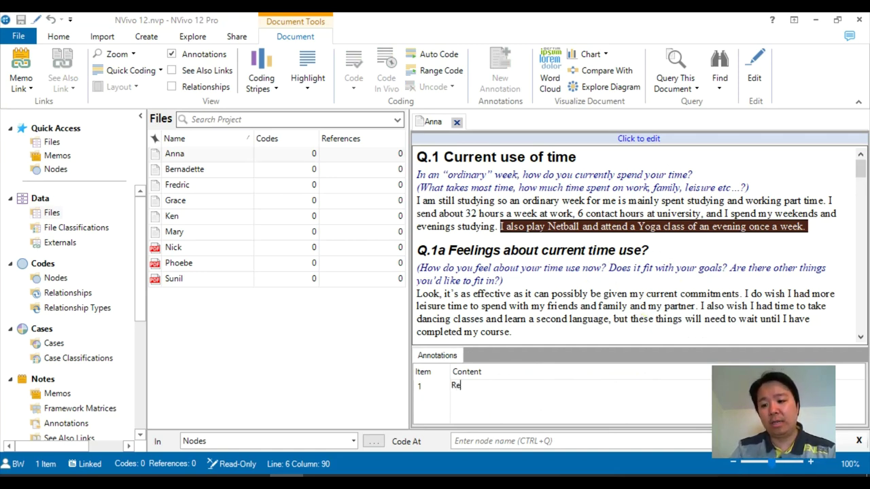
{"action": "type", "text": "ad Smith's ar"}
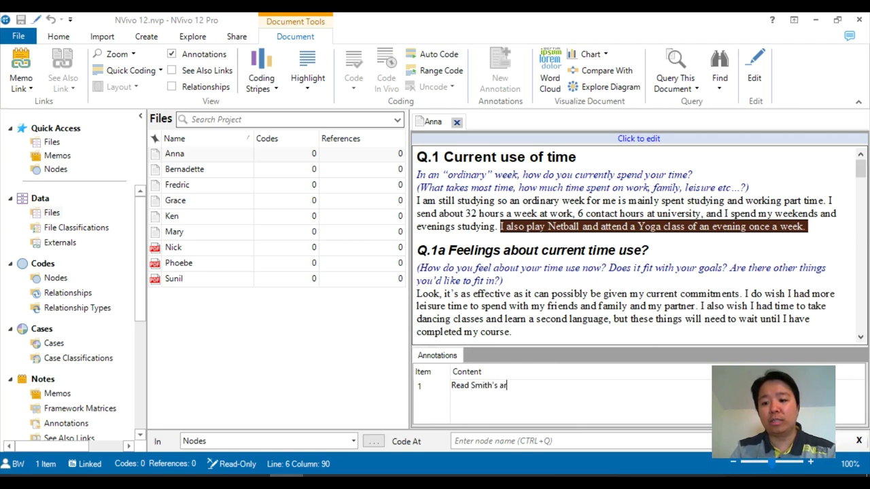
{"action": "type", "text": "ticle about yoga..."}
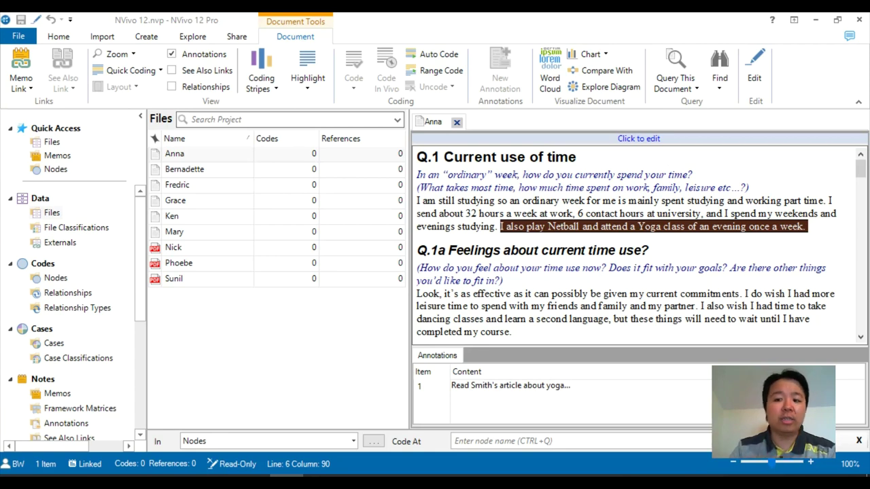
{"action": "left_click", "coordinate": [616, 319]}
{"action": "scroll", "coordinate": [606, 303], "scroll_direction": "down", "scroll_amount": 5}
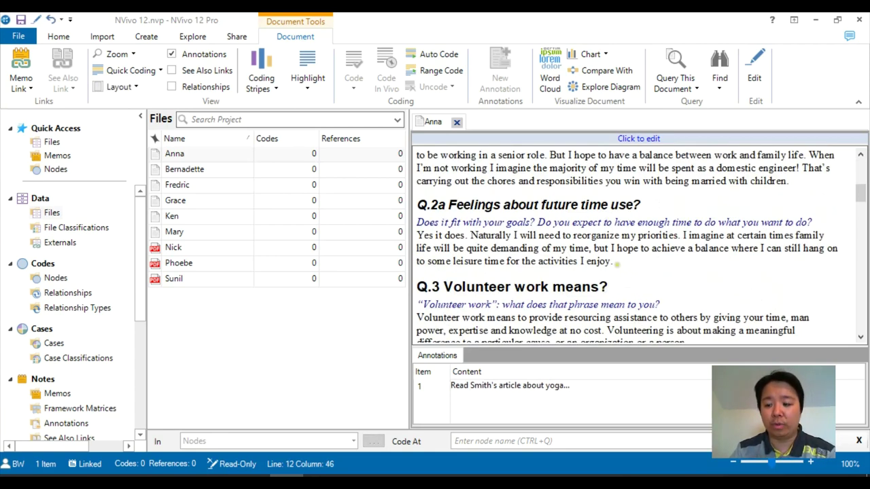
- Add a second annotation to the work-life balance passage noting another interviewee said something similar
{"action": "mouse_move", "coordinate": [615, 263]}
{"action": "left_mouse_down"}
{"action": "mouse_move", "coordinate": [702, 252]}
{"action": "mouse_move", "coordinate": [594, 248]}
{"action": "left_mouse_up"}
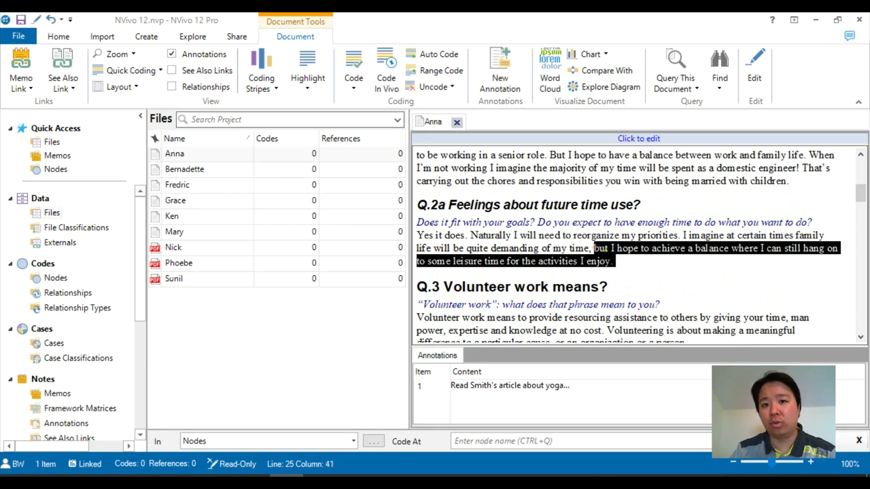
{"action": "right_click", "coordinate": [604, 249]}
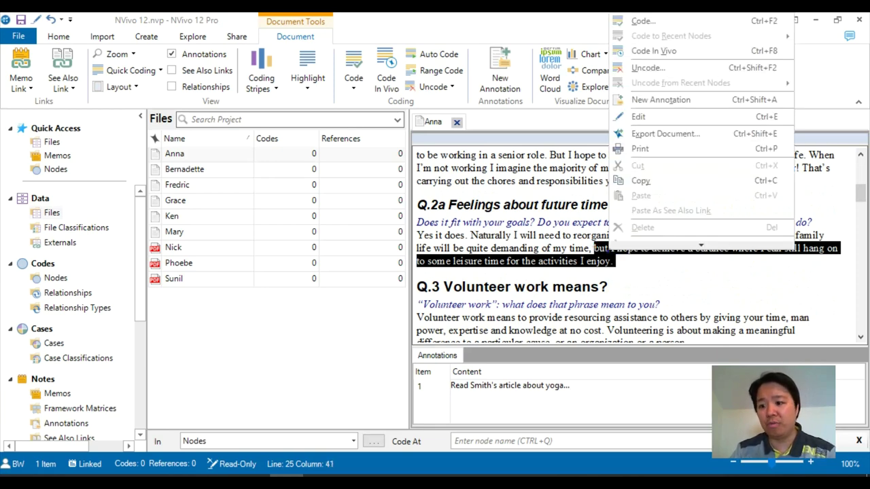
{"action": "left_click", "coordinate": [665, 108]}
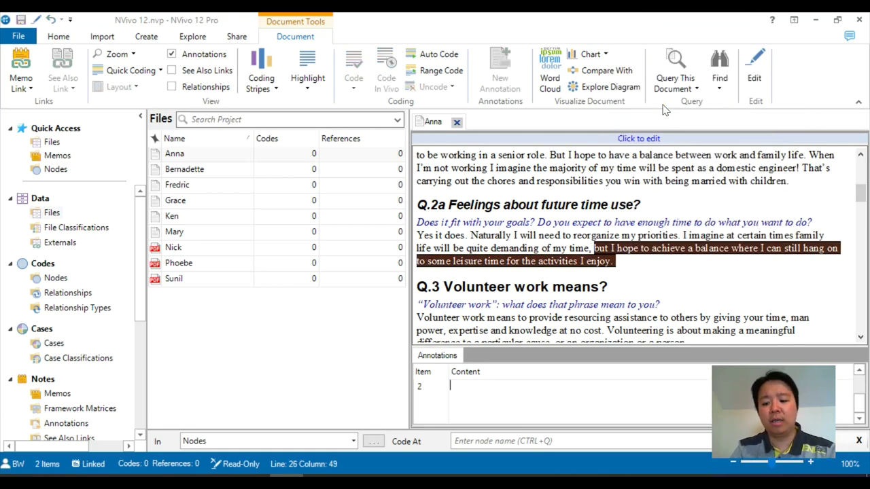
{"action": "type", "text": "Bernie"}
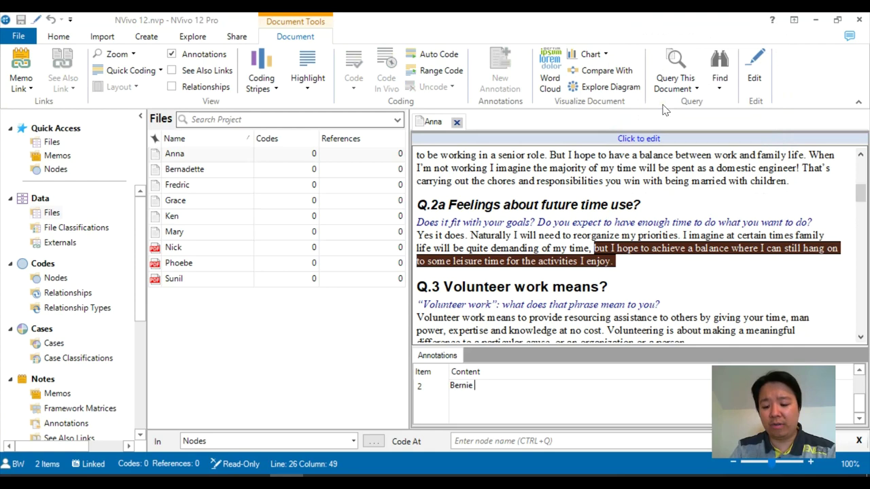
{"action": "type", "text": " al"}
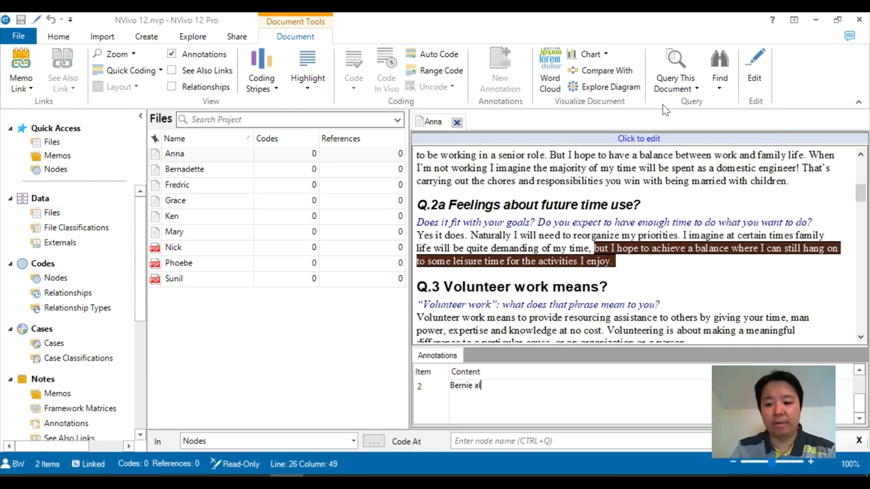
{"action": "type", "text": "so said something here..."}
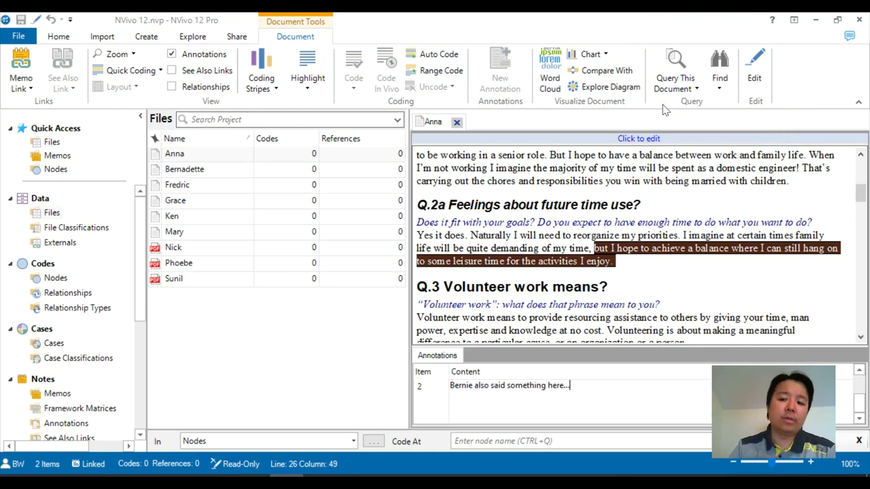
{"action": "left_click", "coordinate": [669, 275]}
{"action": "scroll", "coordinate": [669, 276], "scroll_direction": "up", "scroll_amount": 3}
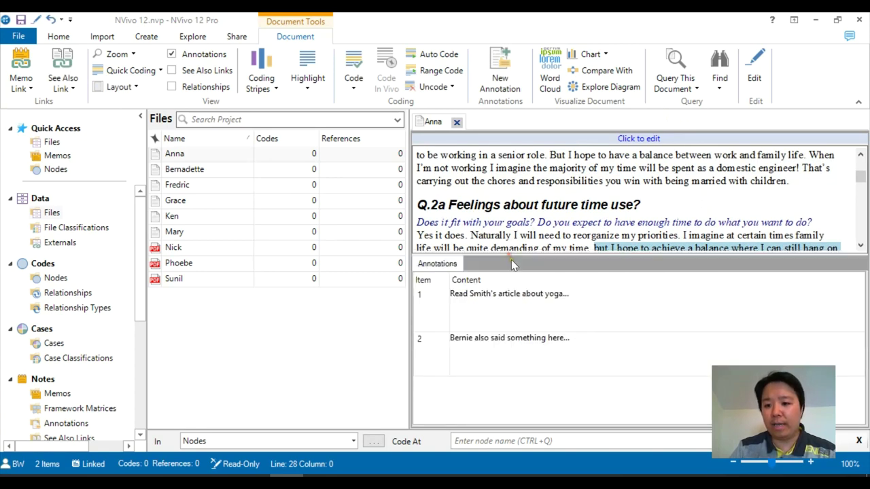
- Enlarge the annotations list and jump between annotations 1 and 2 to see their linked passages
{"action": "left_click_drag", "start_coordinate": [537, 254], "coordinate": [535, 253]}
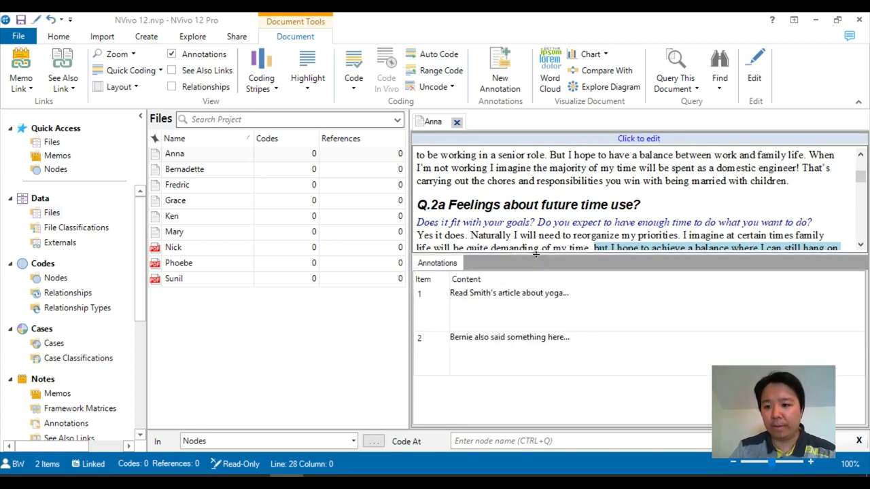
{"action": "left_click", "coordinate": [445, 304]}
{"action": "left_click", "coordinate": [435, 353]}
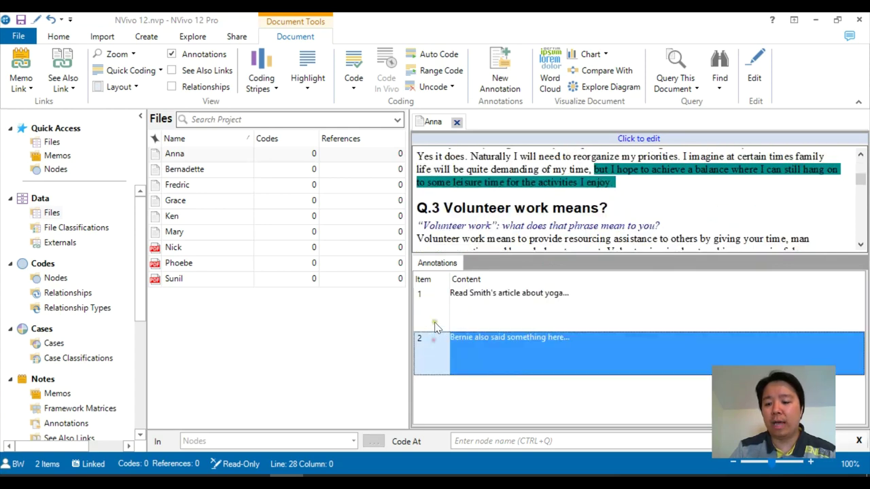
{"action": "left_click", "coordinate": [435, 326]}
{"action": "left_click", "coordinate": [438, 345]}
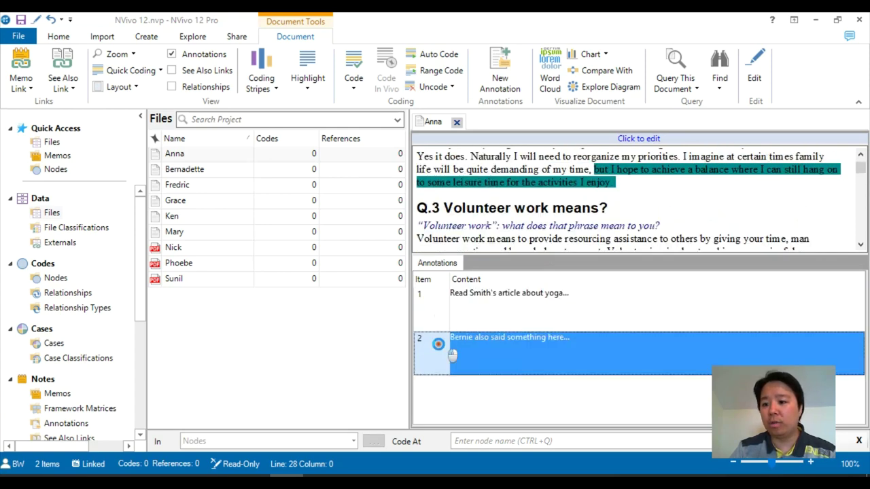
{"action": "left_click", "coordinate": [438, 319]}
{"action": "left_click", "coordinate": [438, 343]}
{"action": "left_click", "coordinate": [439, 316]}
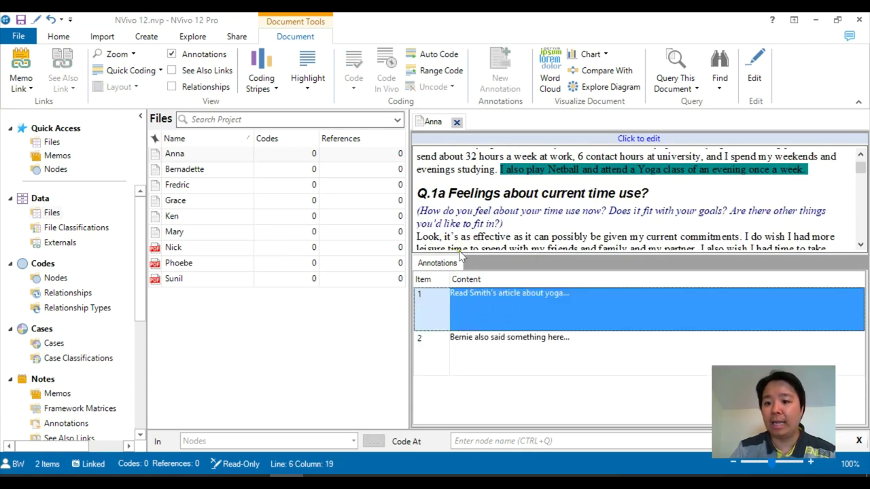
- Shrink the annotations area and scroll the transcript to show more of Anna's text
{"action": "left_click_drag", "start_coordinate": [485, 262], "coordinate": [485, 286]}
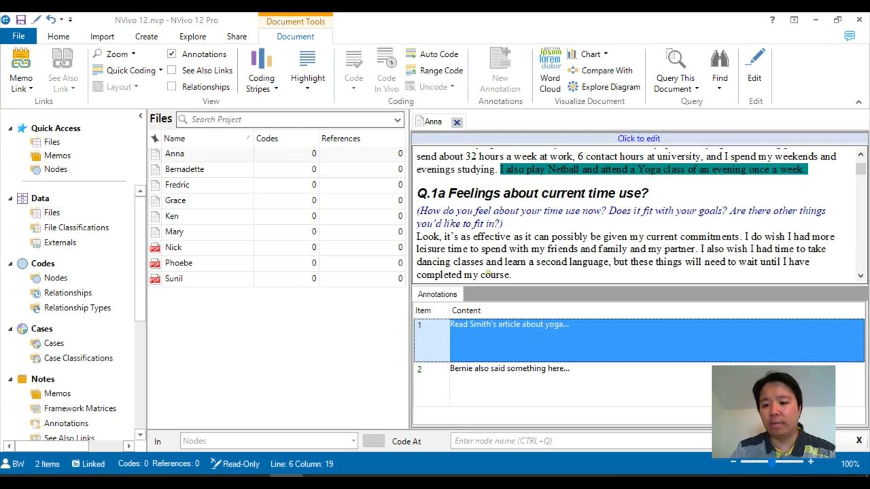
{"action": "left_click", "coordinate": [663, 238]}
{"action": "scroll", "coordinate": [663, 237], "scroll_direction": "up", "scroll_amount": 2}
{"action": "scroll", "coordinate": [660, 237], "scroll_direction": "down", "scroll_amount": 3}
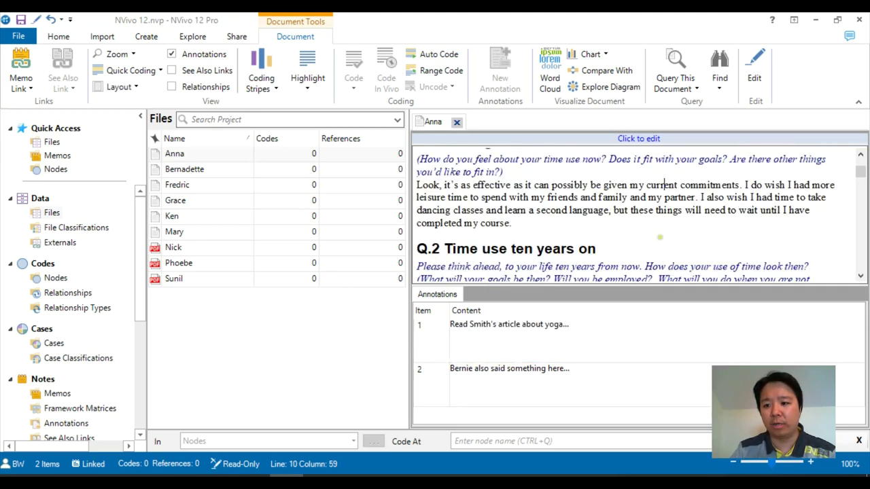
{"action": "scroll", "coordinate": [660, 237], "scroll_direction": "up", "scroll_amount": 3}
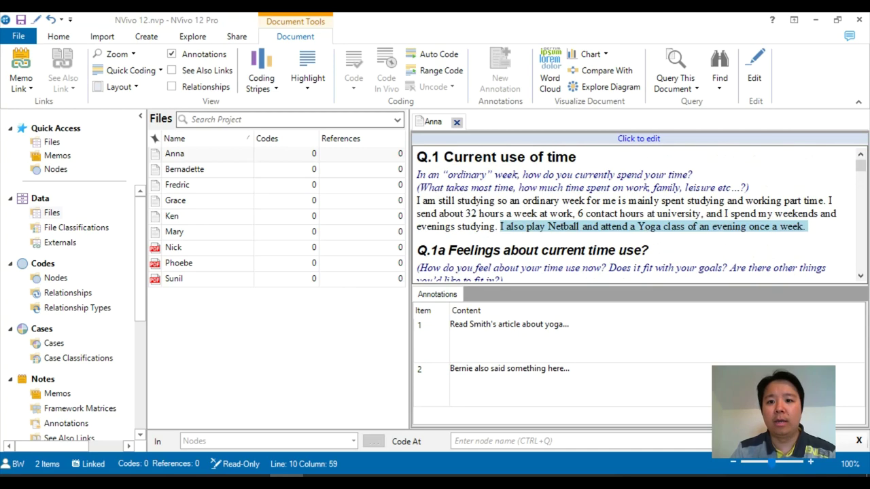
- Untick Annotations in the Document tab's View group so the annotations list stays hidden
{"action": "left_click", "coordinate": [174, 54]}
{"action": "left_click", "coordinate": [174, 55]}
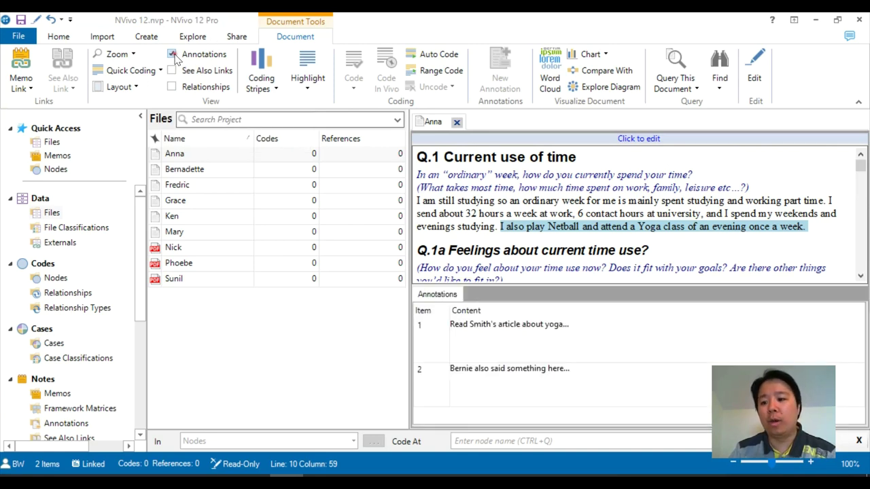
{"action": "left_click", "coordinate": [174, 55]}
{"action": "left_click", "coordinate": [174, 55]}
{"action": "left_click", "coordinate": [174, 54]}
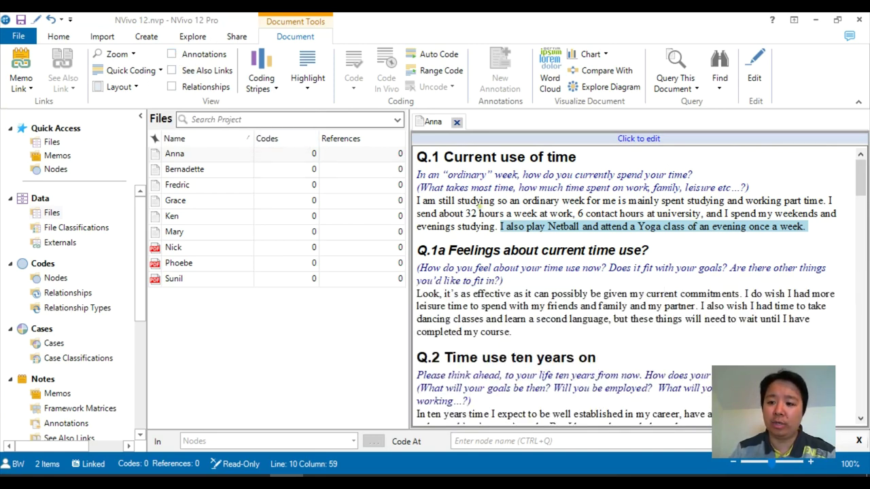